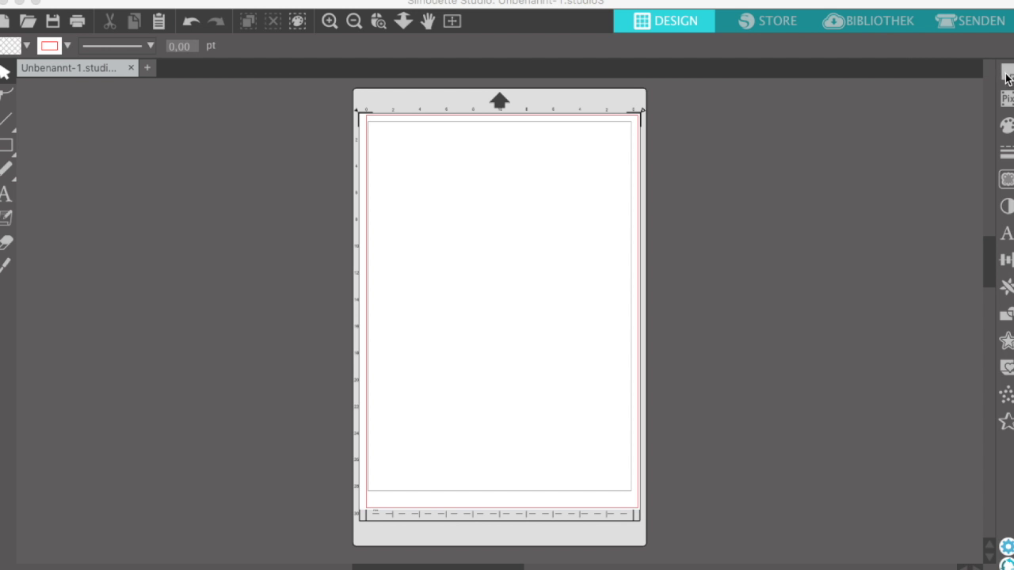
Show the square grid on the page, try red for its lines, and settle on grey
{"action": "left_click", "coordinate": [1006, 77]}
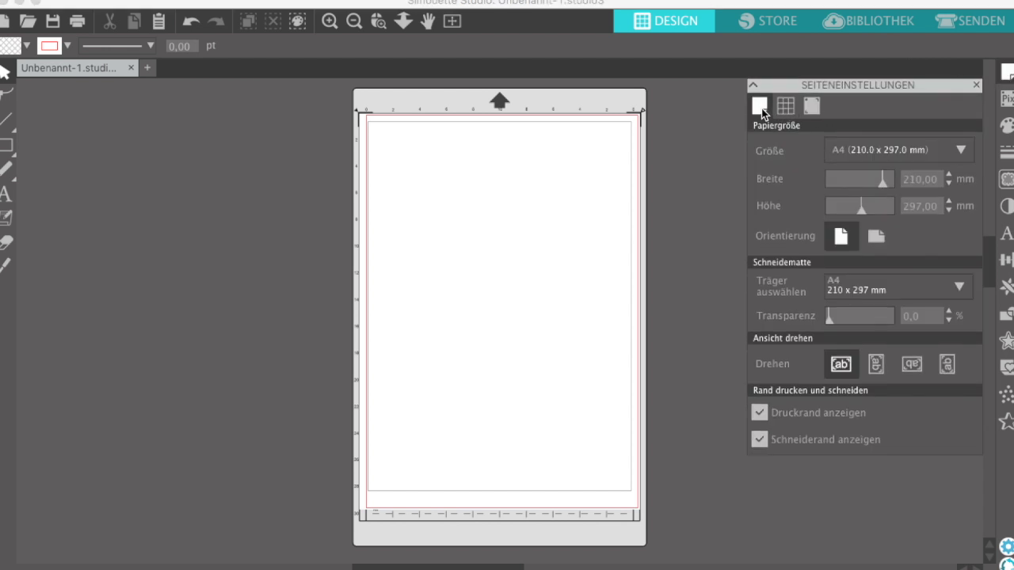
{"action": "left_click", "coordinate": [785, 106]}
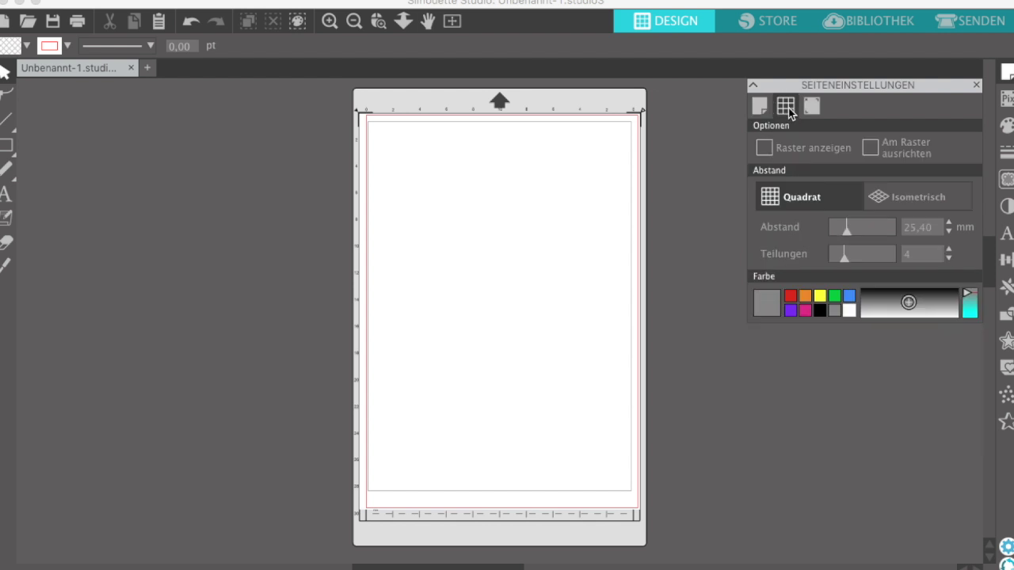
{"action": "left_click", "coordinate": [764, 150]}
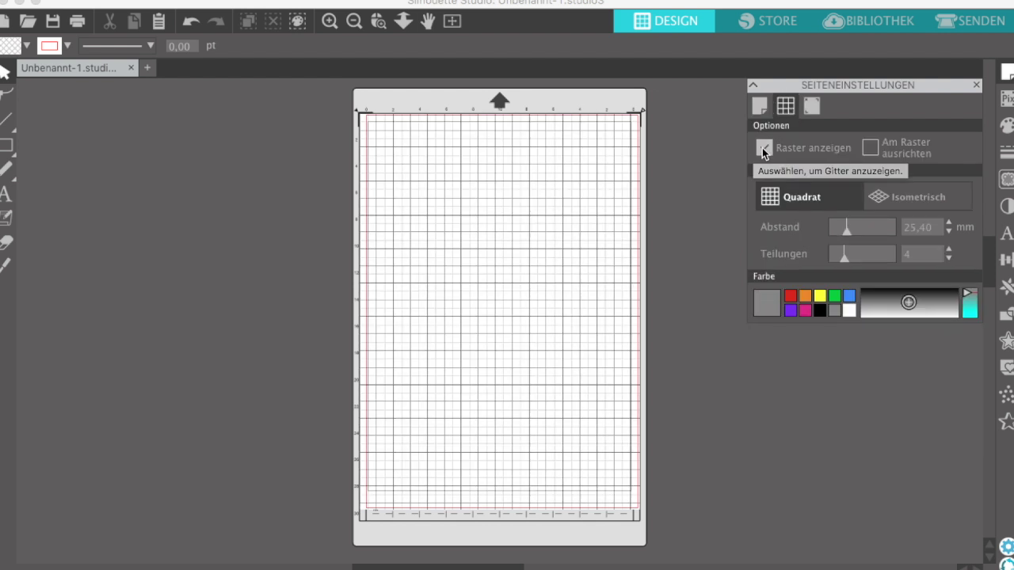
{"action": "left_click", "coordinate": [791, 296]}
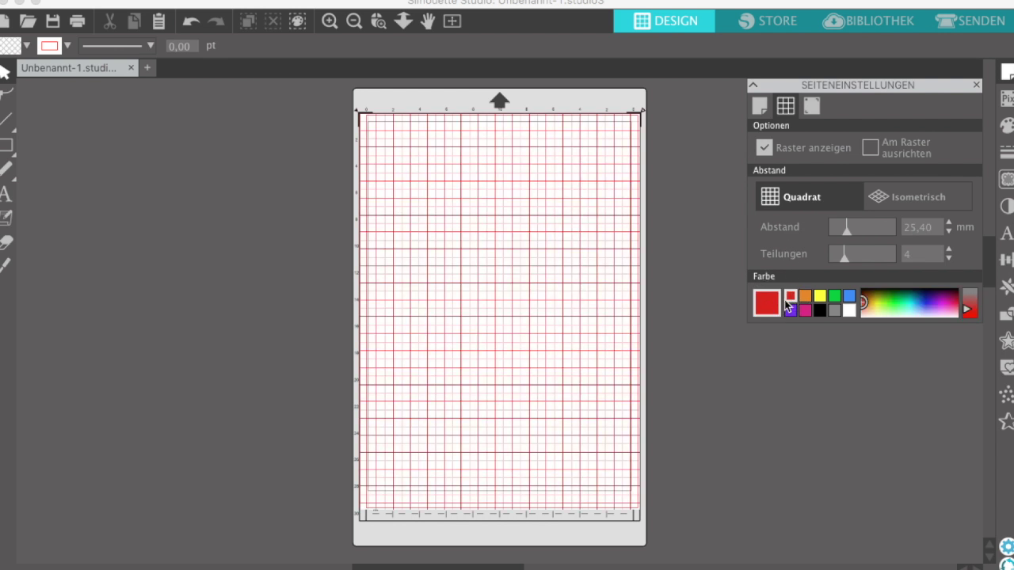
{"action": "left_click", "coordinate": [836, 310]}
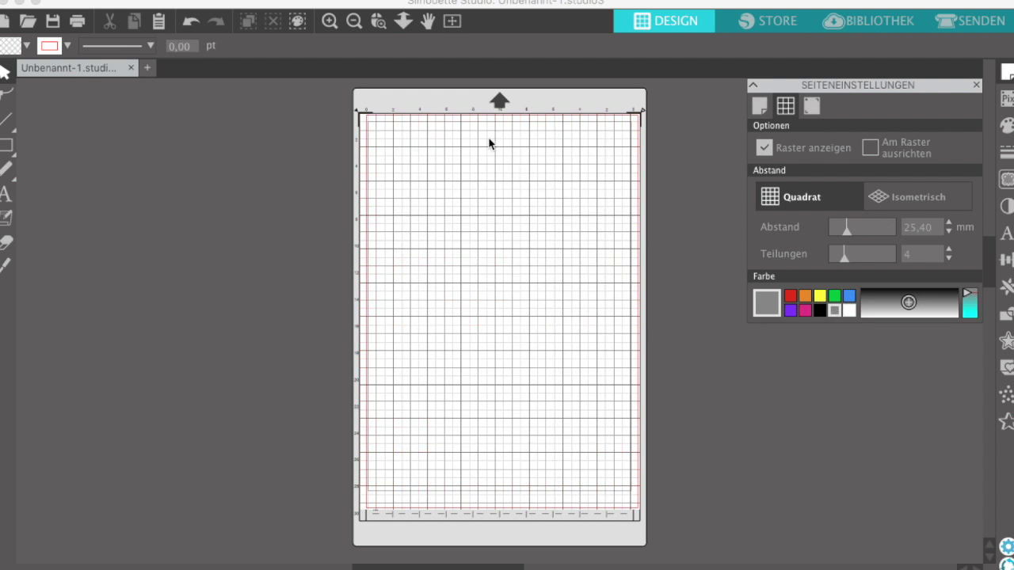
Draw a square of about 102 × 102 mm along the grid lines in the upper-left part of the page
{"action": "left_click", "coordinate": [5, 147]}
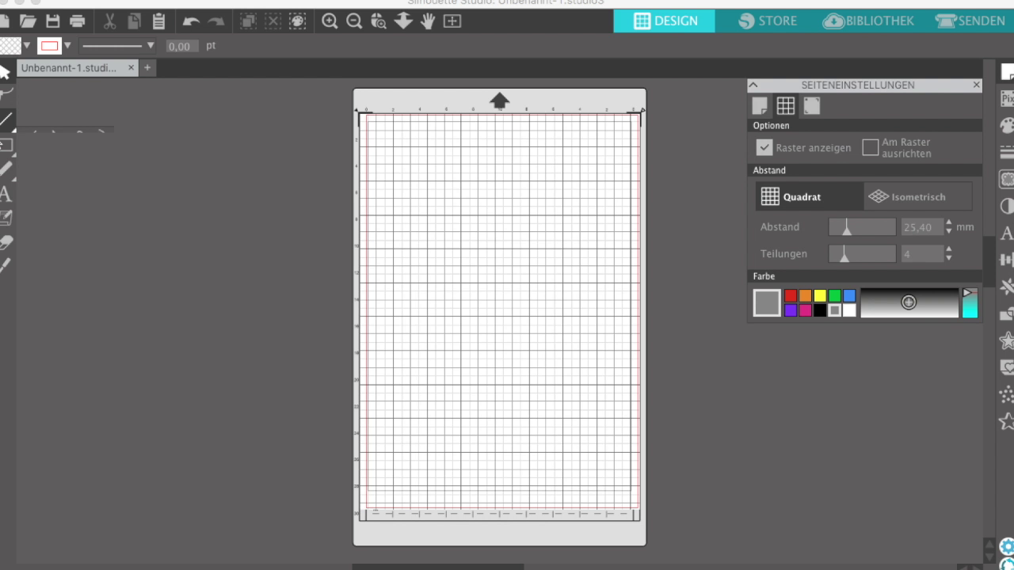
{"action": "left_click", "coordinate": [28, 146]}
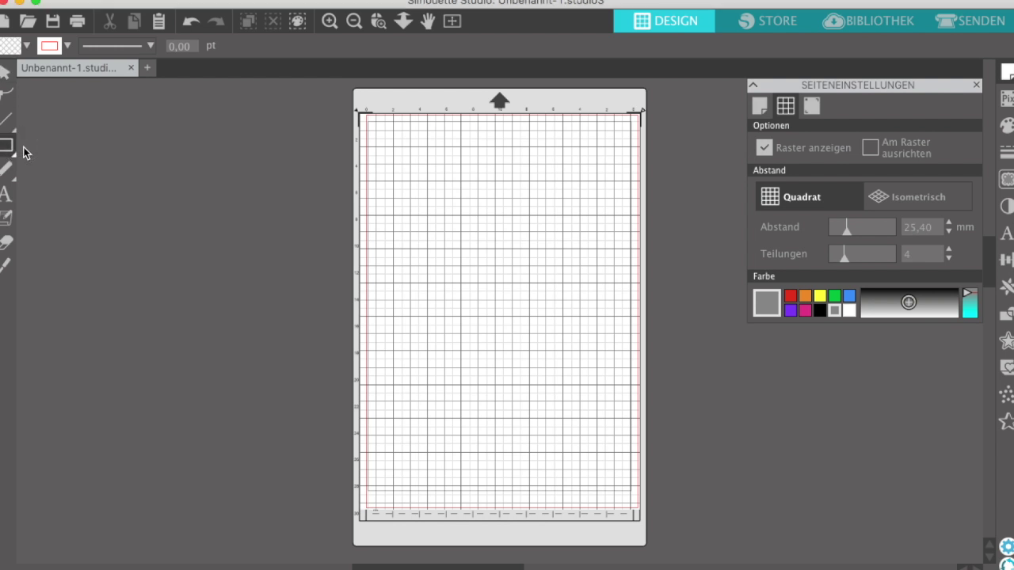
{"action": "mouse_move", "coordinate": [393, 147]}
{"action": "left_mouse_down"}
{"action": "mouse_move", "coordinate": [528, 175]}
{"action": "mouse_move", "coordinate": [529, 308]}
{"action": "mouse_move", "coordinate": [529, 284]}
{"action": "left_mouse_up"}
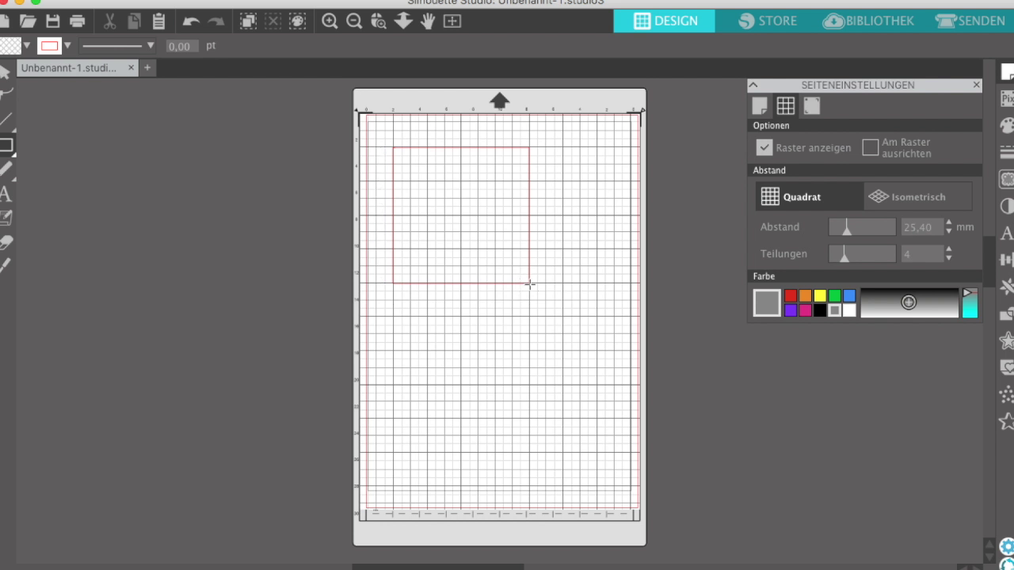
{"action": "left_click", "coordinate": [5, 77]}
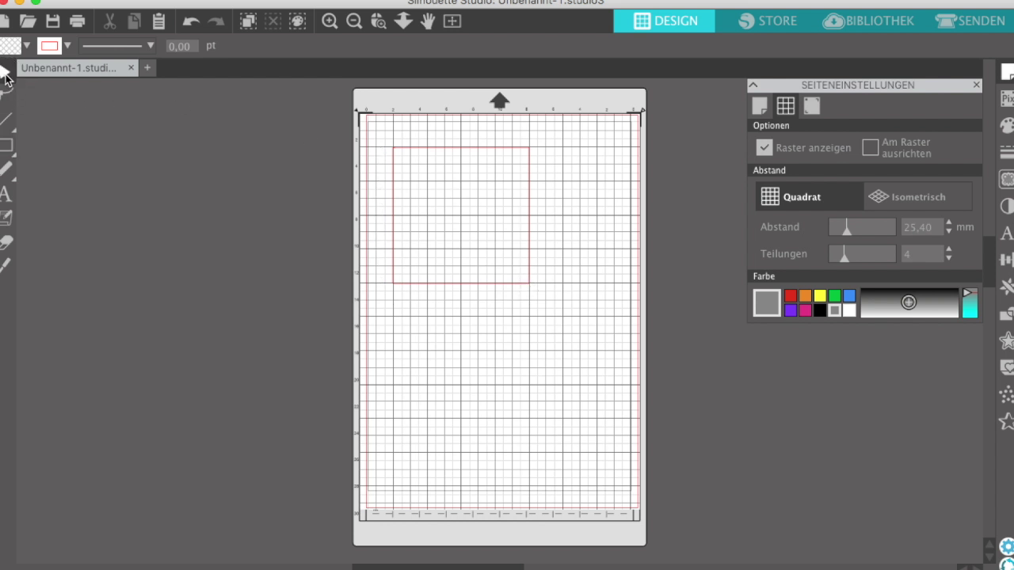
Fill the square with dark grey
{"action": "left_click", "coordinate": [1010, 128]}
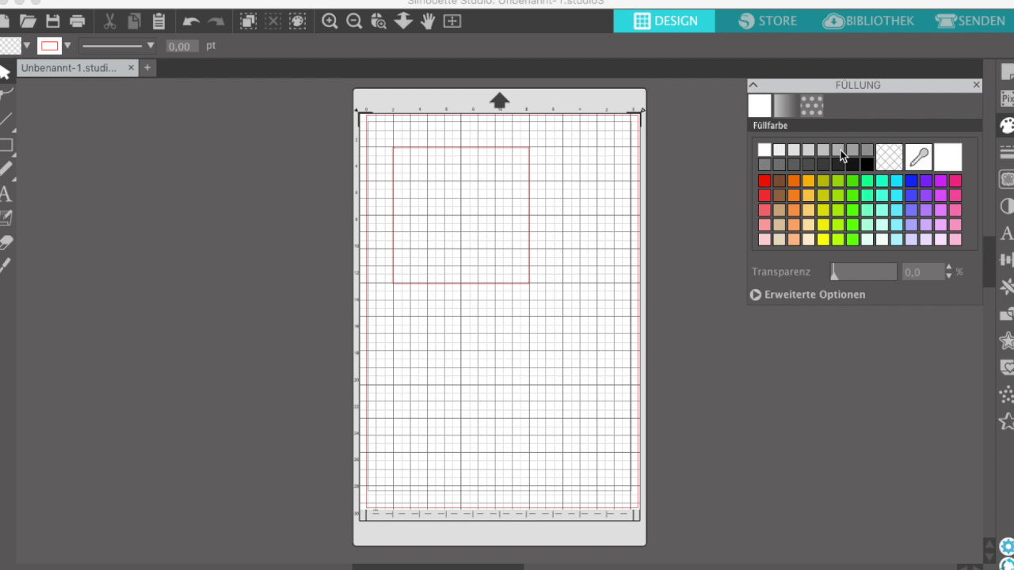
{"action": "left_click", "coordinate": [794, 165]}
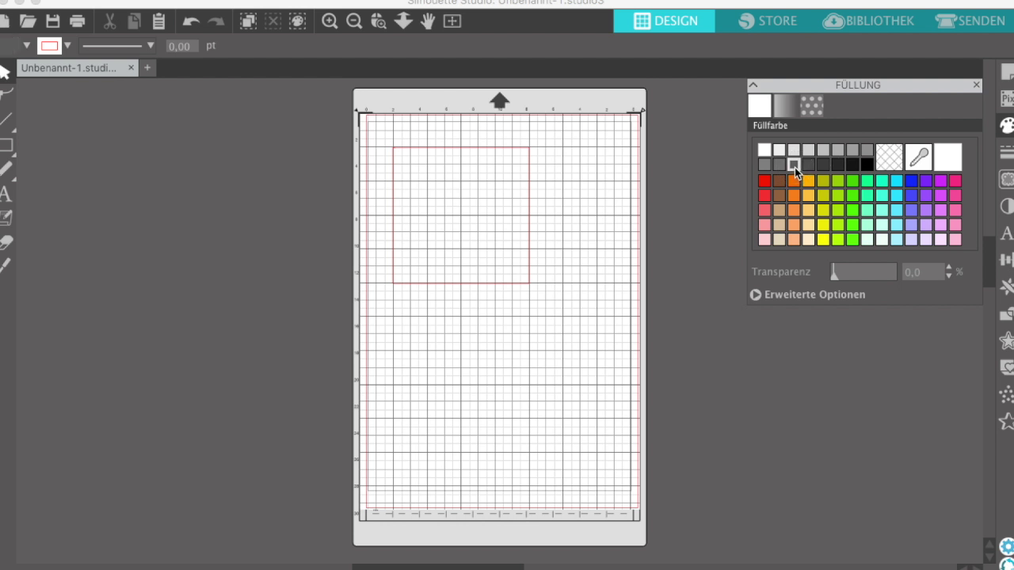
{"action": "left_click", "coordinate": [529, 182]}
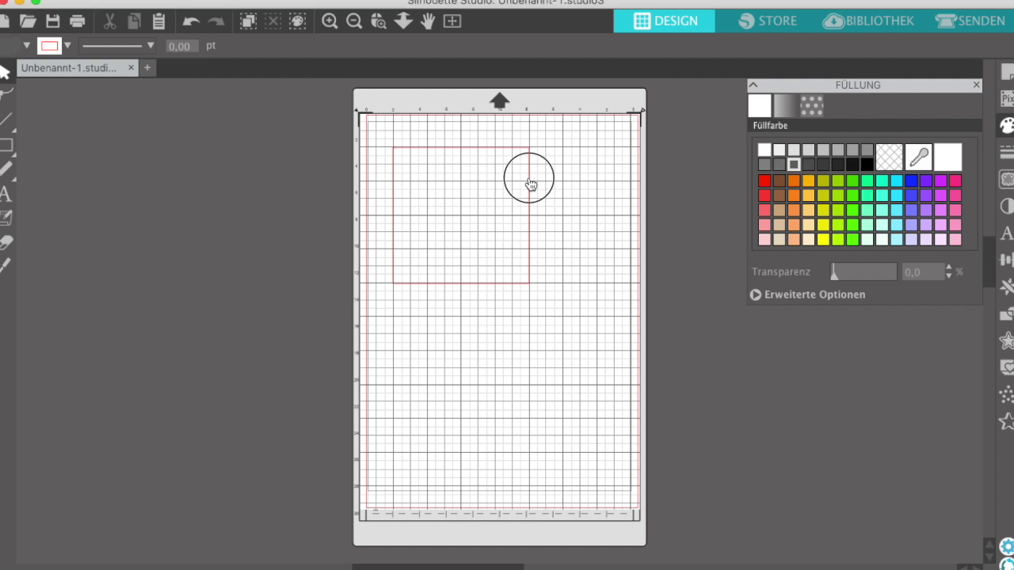
{"action": "left_click", "coordinate": [780, 167]}
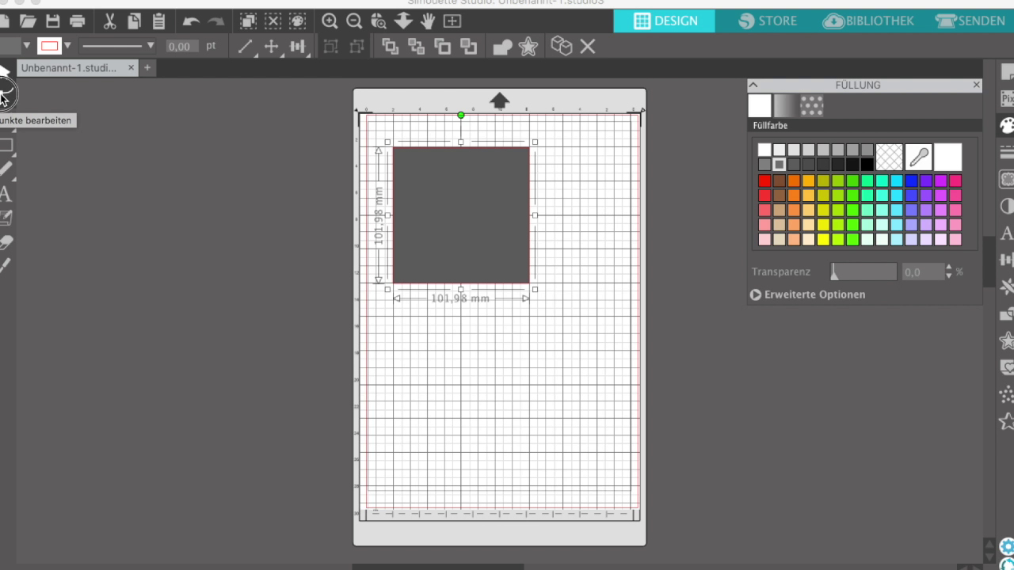
Add an edit point at the middle of the square's lower edge and pull it upward to form a pennant notch
{"action": "left_click", "coordinate": [5, 95]}
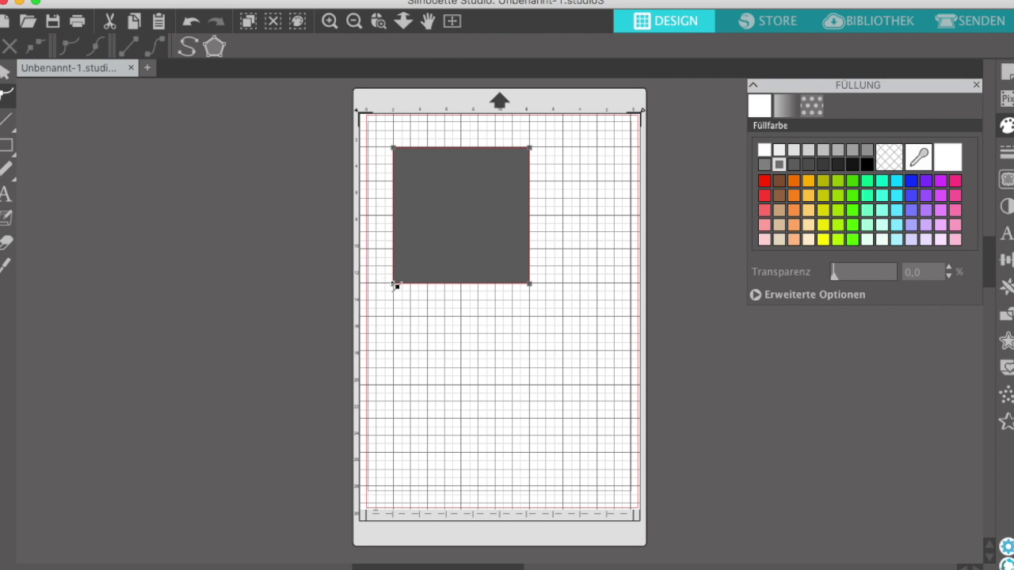
{"action": "left_click", "coordinate": [459, 283]}
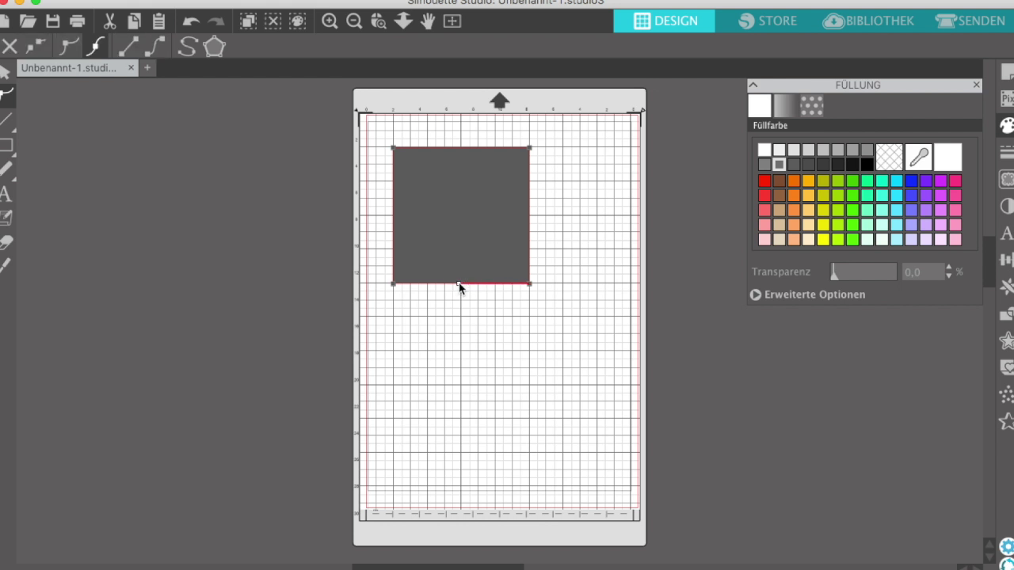
{"action": "left_click_drag", "start_coordinate": [459, 284], "coordinate": [462, 248]}
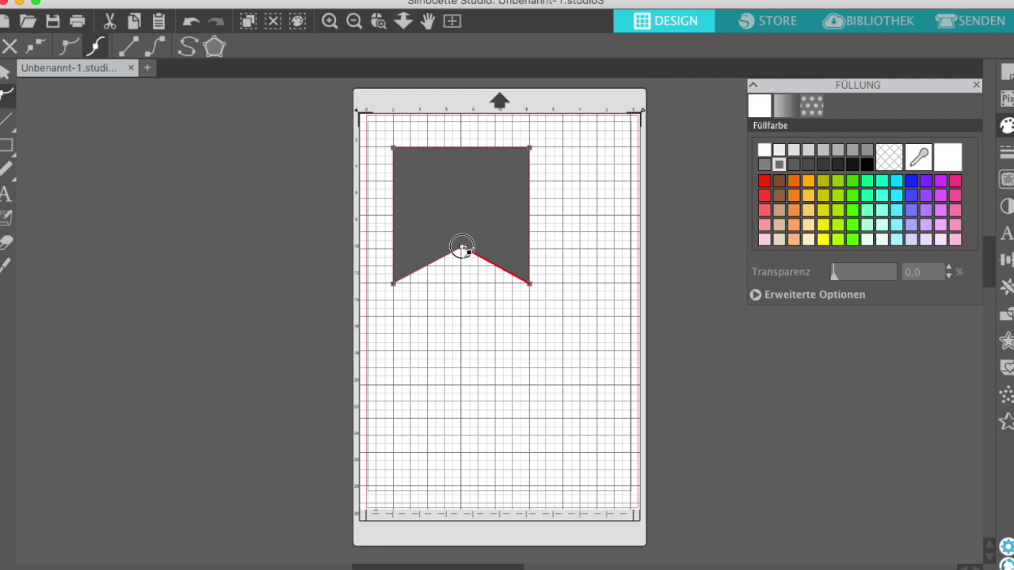
{"action": "left_click_drag", "start_coordinate": [461, 248], "coordinate": [462, 249]}
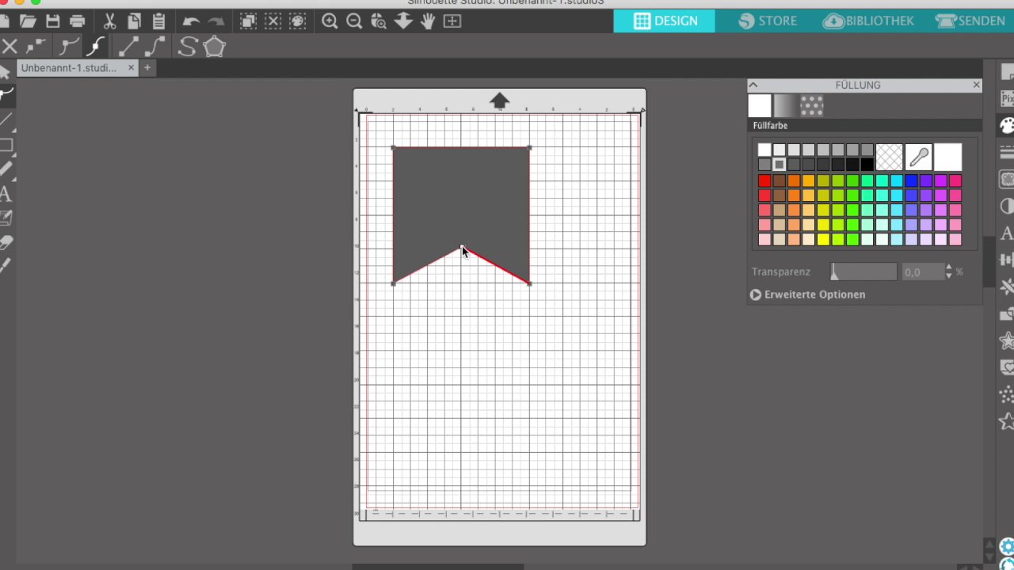
{"action": "left_click", "coordinate": [2, 74]}
{"action": "left_click", "coordinate": [563, 210]}
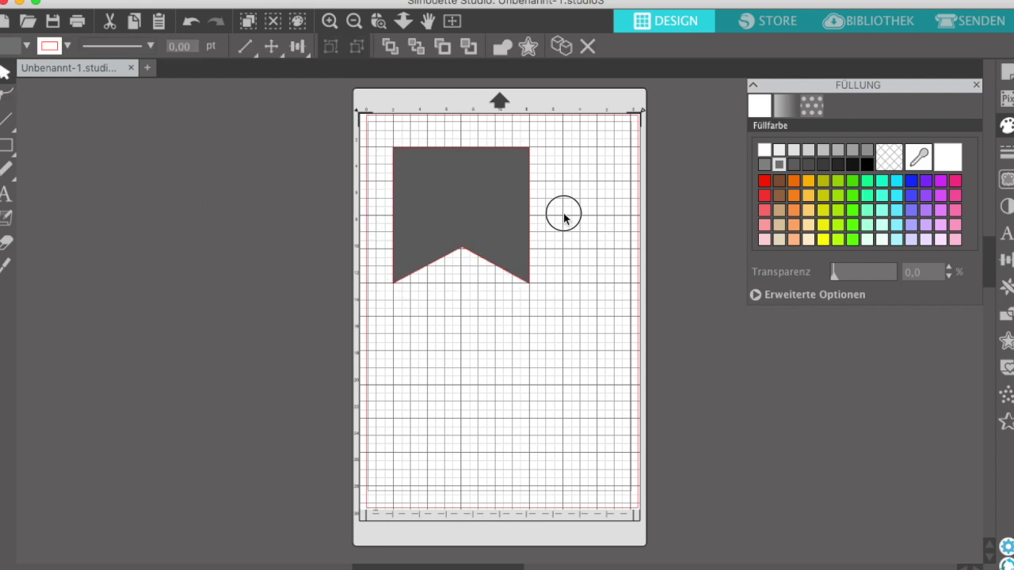
Narrow the pennant and scale it down to about 58 mm wide and 77 mm high
{"action": "left_click", "coordinate": [514, 219]}
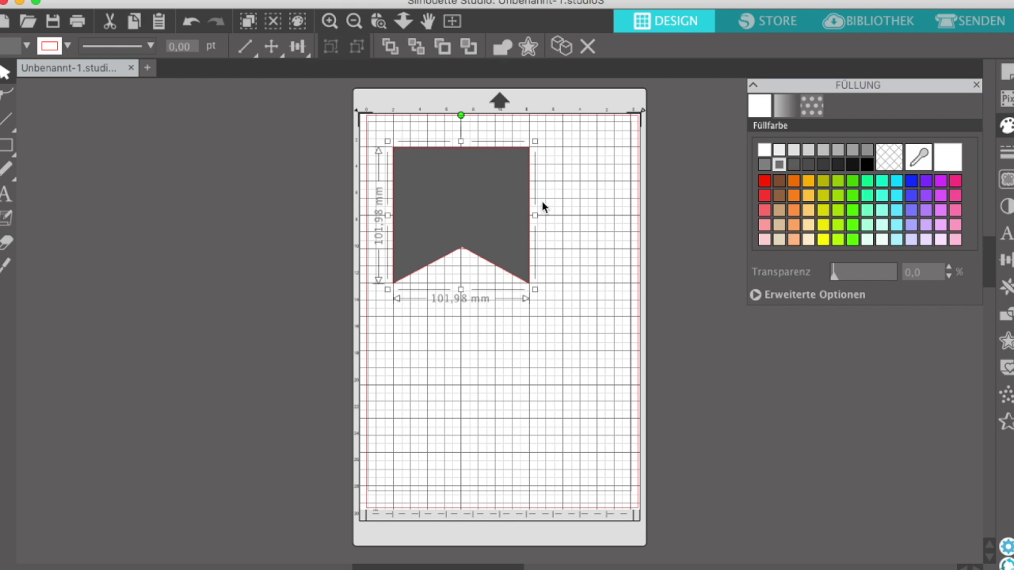
{"action": "left_click_drag", "start_coordinate": [533, 214], "coordinate": [511, 215]}
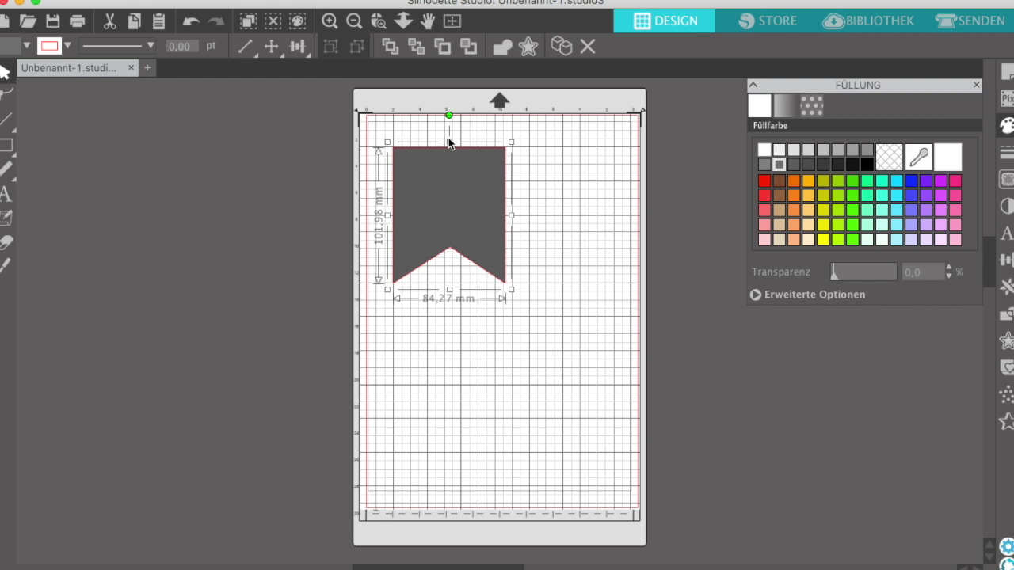
{"action": "mouse_move", "coordinate": [448, 141]}
{"action": "left_mouse_down"}
{"action": "mouse_move", "coordinate": [451, 100]}
{"action": "mouse_move", "coordinate": [449, 141]}
{"action": "left_mouse_up"}
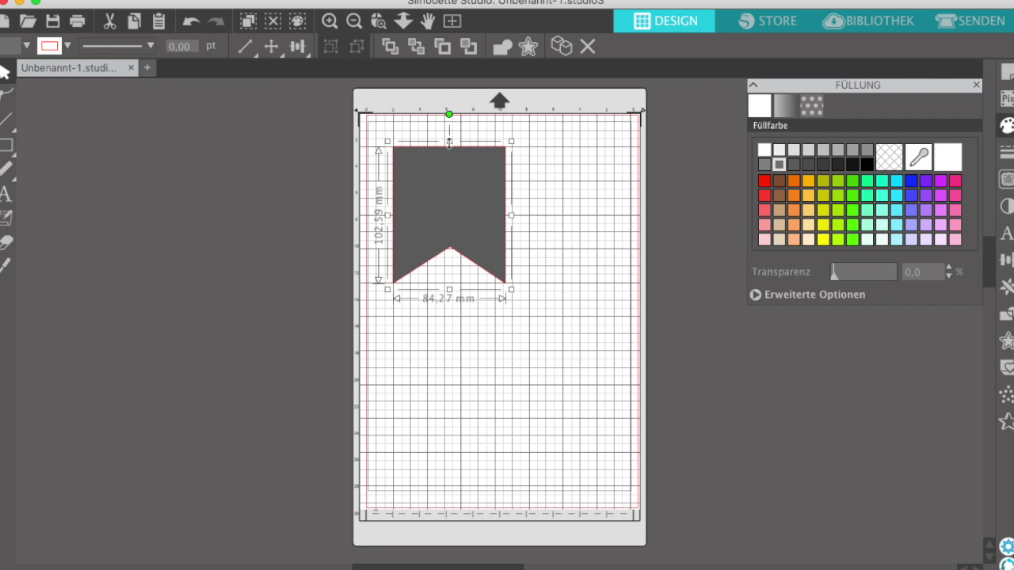
{"action": "mouse_move", "coordinate": [512, 215]}
{"action": "left_mouse_down"}
{"action": "mouse_move", "coordinate": [549, 215]}
{"action": "mouse_move", "coordinate": [506, 213]}
{"action": "left_mouse_up"}
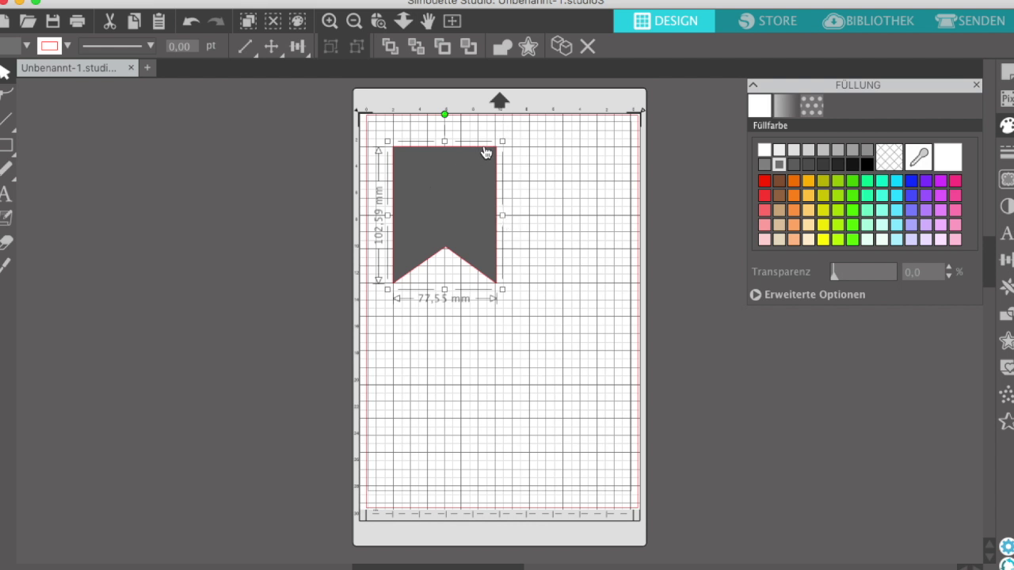
{"action": "left_click_drag", "start_coordinate": [500, 143], "coordinate": [475, 176]}
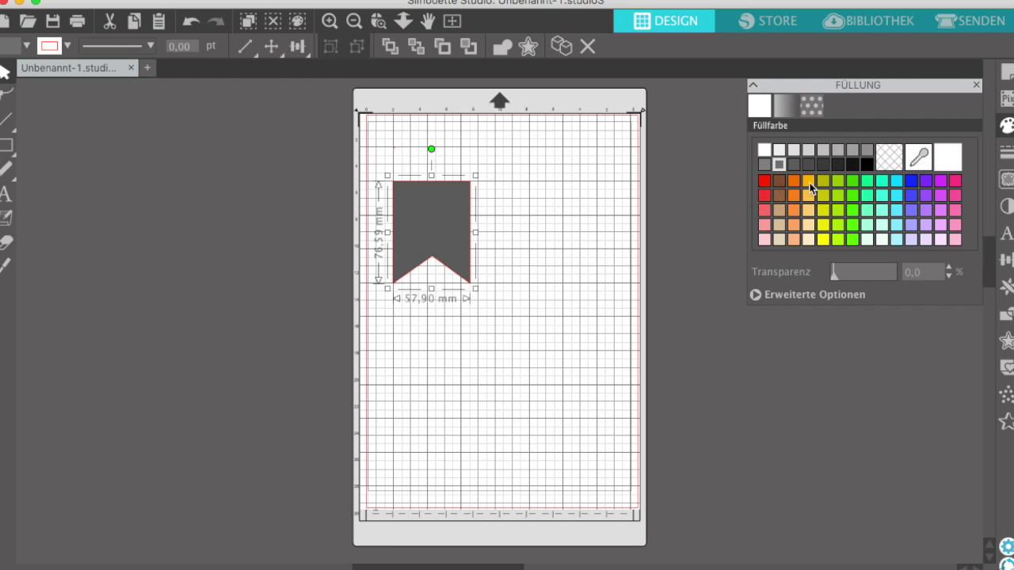
Try several fill colours on the pennant, settle on bright blue, and move it off the page to the empty area on its left
{"action": "left_click", "coordinate": [976, 85]}
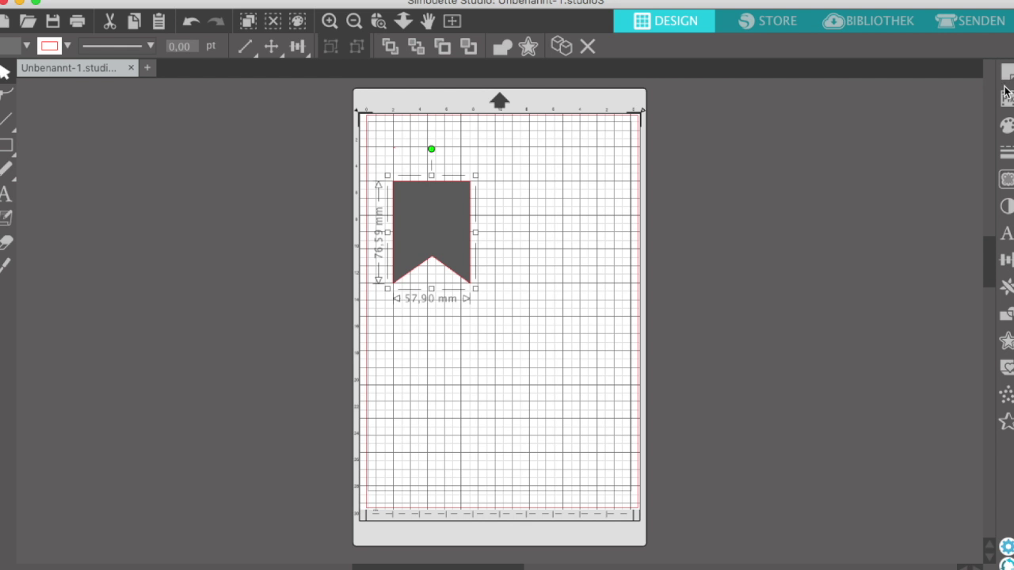
{"action": "left_click", "coordinate": [1007, 126]}
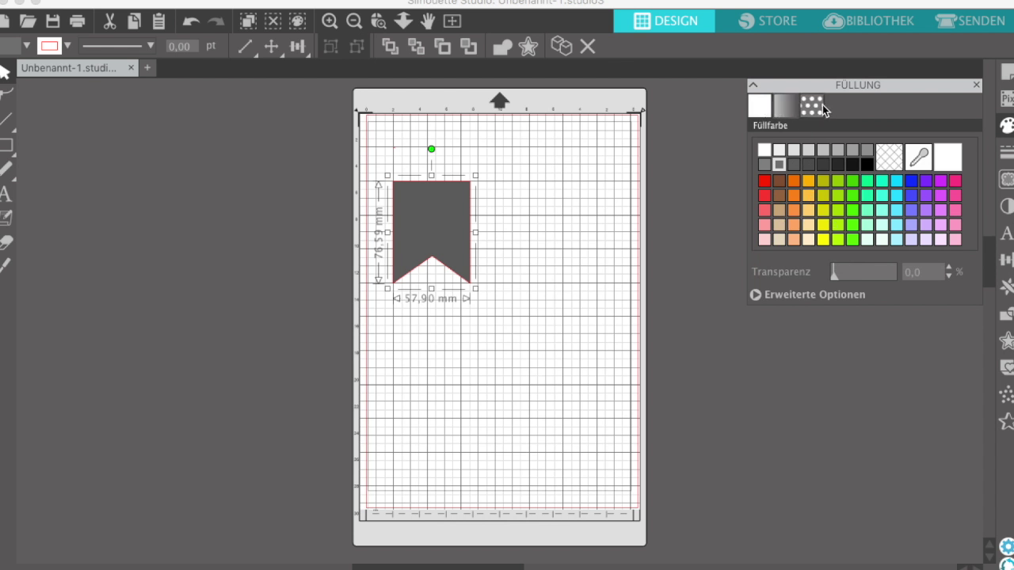
{"action": "left_click", "coordinate": [838, 187]}
{"action": "left_click", "coordinate": [851, 187]}
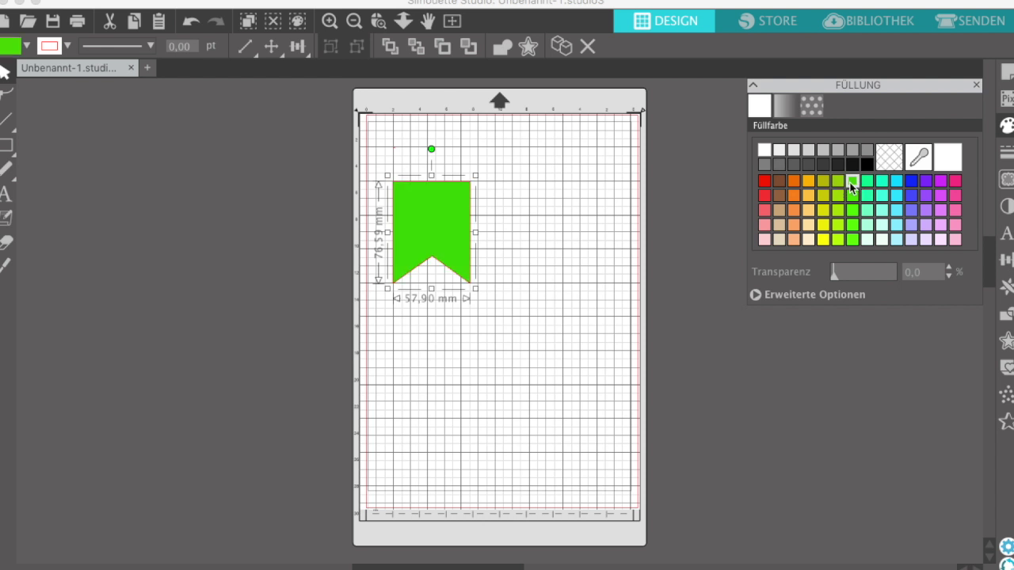
{"action": "left_click", "coordinate": [866, 182]}
{"action": "left_click", "coordinate": [866, 195]}
{"action": "left_click", "coordinate": [881, 195]}
{"action": "left_click", "coordinate": [896, 195]}
{"action": "mouse_move", "coordinate": [834, 279]}
{"action": "left_mouse_down"}
{"action": "mouse_move", "coordinate": [889, 276]}
{"action": "mouse_move", "coordinate": [853, 280]}
{"action": "mouse_move", "coordinate": [831, 277]}
{"action": "mouse_move", "coordinate": [834, 269]}
{"action": "left_mouse_up"}
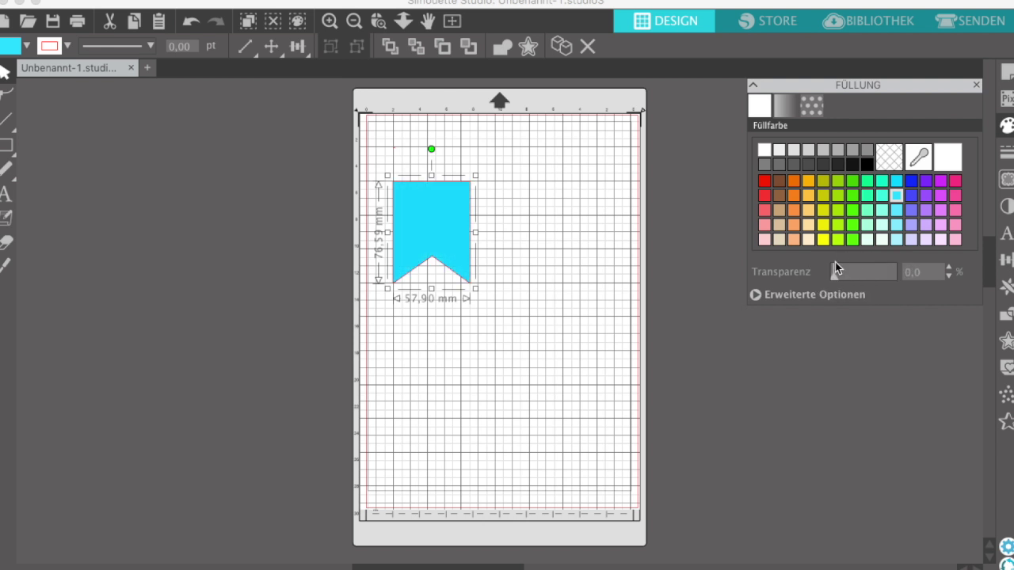
{"action": "left_click", "coordinate": [896, 184]}
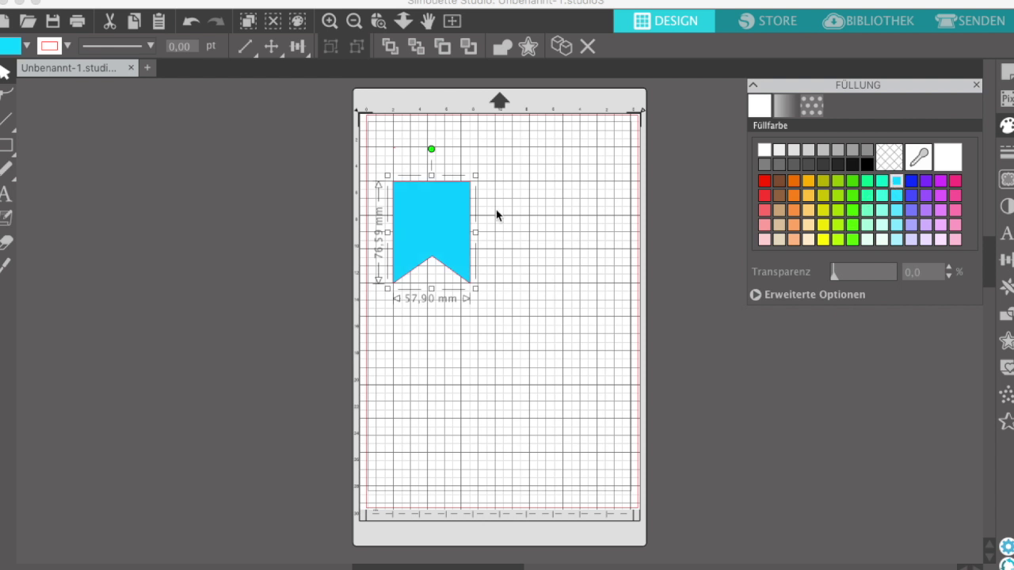
{"action": "left_click", "coordinate": [697, 198]}
{"action": "left_click_drag", "start_coordinate": [448, 226], "coordinate": [238, 144]}
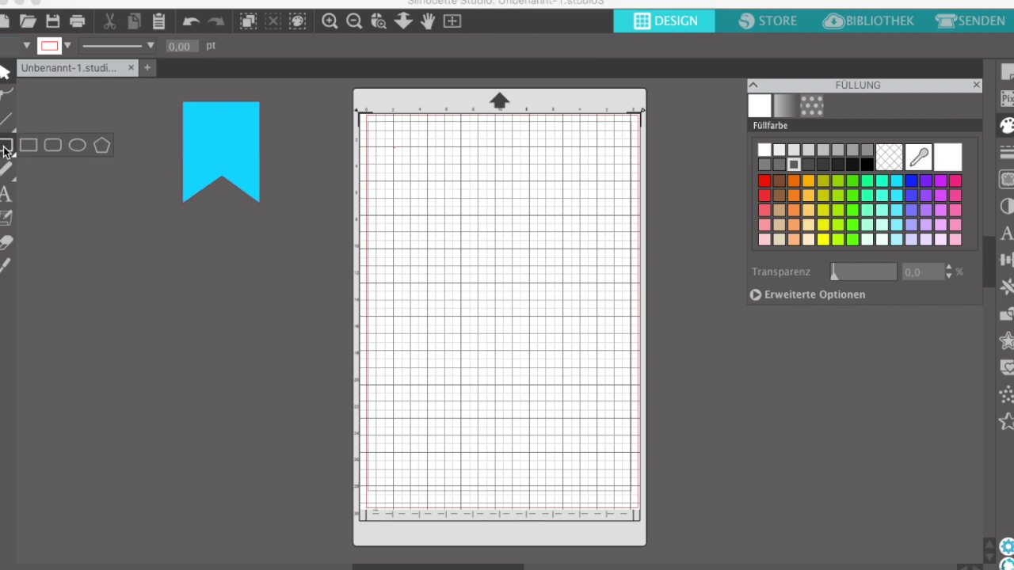
Draw a rectangle of about 127 × 153 mm along the grid lines in the upper-left part of the page
{"action": "left_click", "coordinate": [26, 147]}
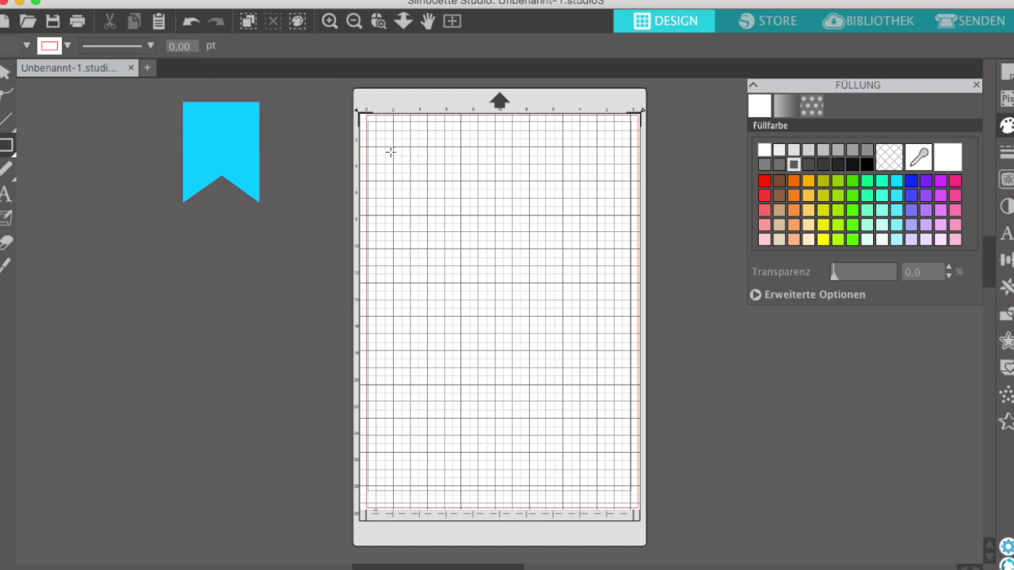
{"action": "mouse_move", "coordinate": [393, 146]}
{"action": "left_mouse_down"}
{"action": "mouse_move", "coordinate": [448, 260]}
{"action": "mouse_move", "coordinate": [563, 285]}
{"action": "mouse_move", "coordinate": [563, 350]}
{"action": "left_mouse_up"}
Pull a new point at the middle of the rectangle's lower edge upward into a pennant notch, and fill the shape orange
{"action": "left_click", "coordinate": [6, 93]}
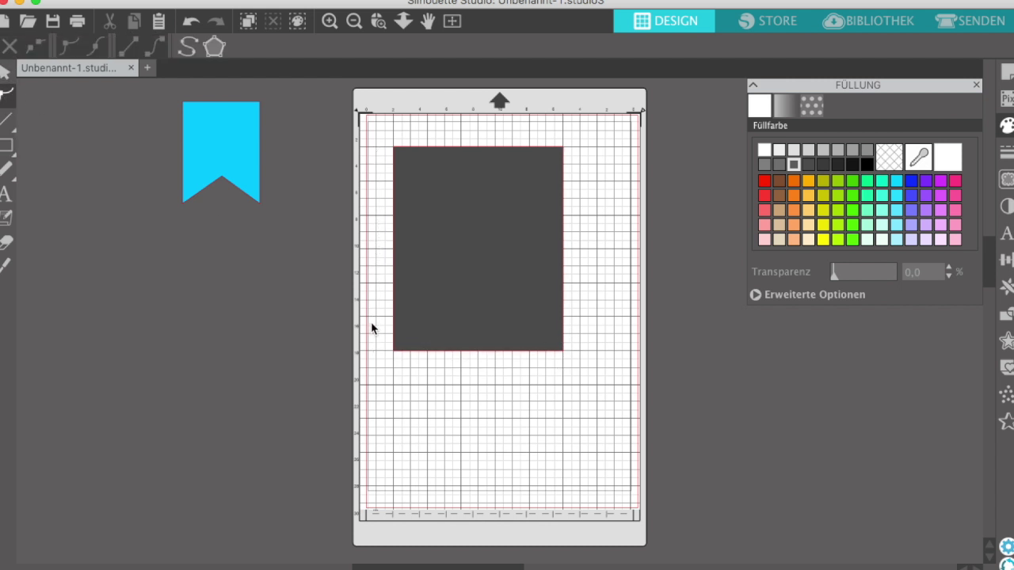
{"action": "left_click", "coordinate": [480, 356]}
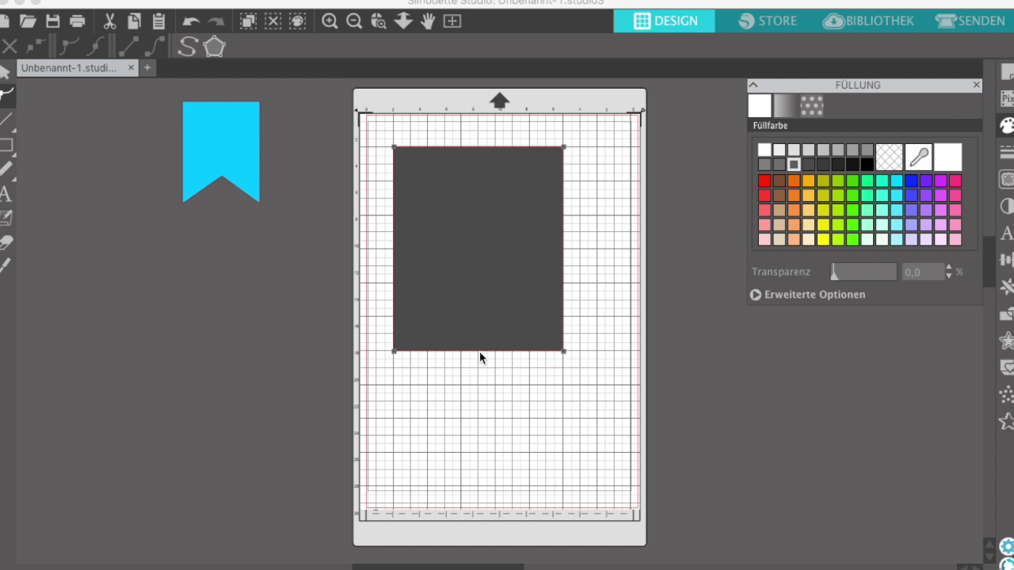
{"action": "left_click_drag", "start_coordinate": [479, 352], "coordinate": [482, 282]}
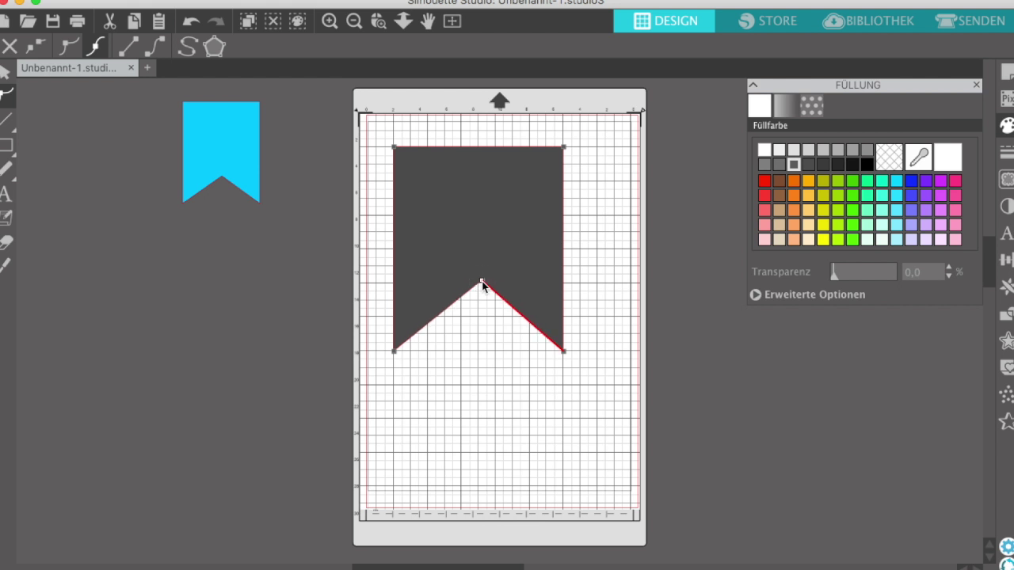
{"action": "left_click", "coordinate": [5, 73]}
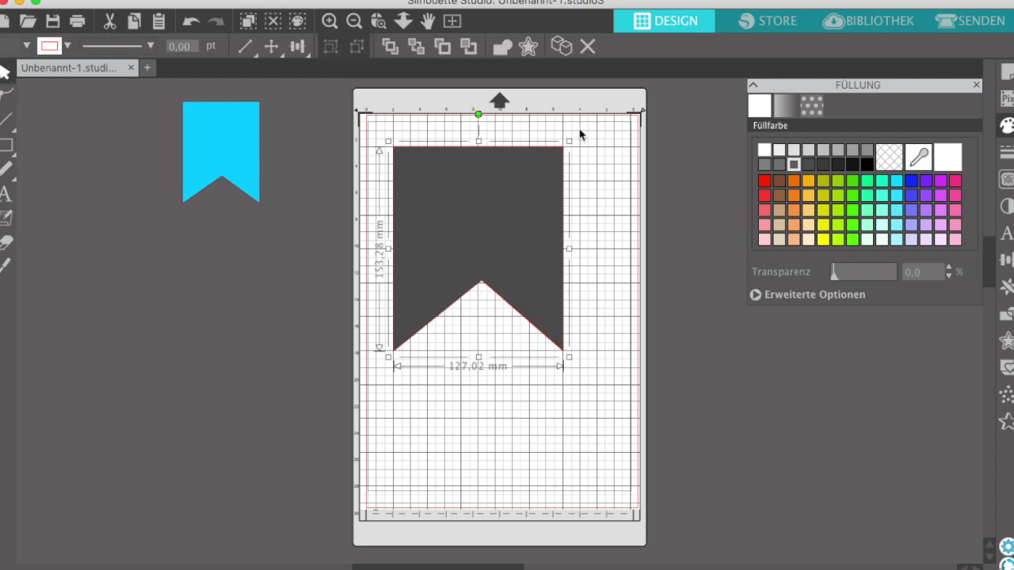
{"action": "left_click", "coordinate": [796, 183]}
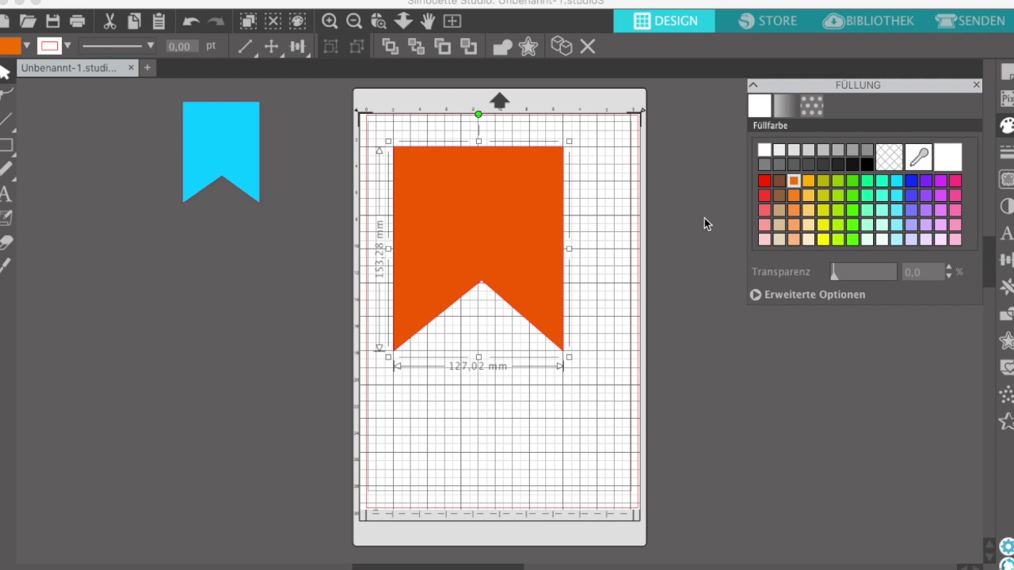
Move the orange pennant off the page to its left, and draw a rectangle of about 76 × 128 mm in the page's upper-left part
{"action": "left_click", "coordinate": [467, 224]}
{"action": "left_click_drag", "start_coordinate": [472, 220], "coordinate": [211, 317]}
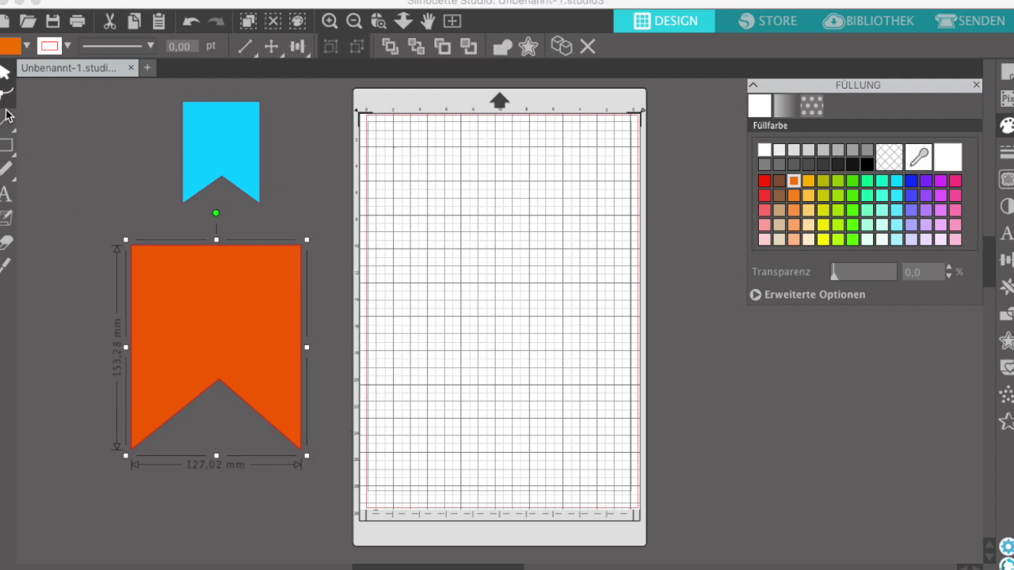
{"action": "left_click", "coordinate": [29, 145]}
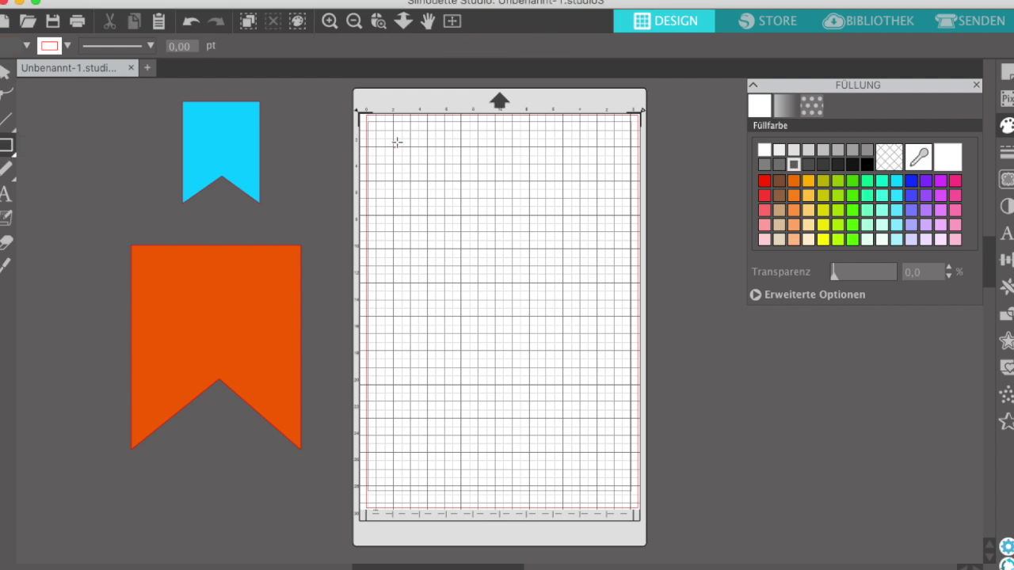
{"action": "left_click_drag", "start_coordinate": [394, 148], "coordinate": [495, 318]}
Add a point at the middle of the new rectangle's lower edge and pull it upward into a pennant notch
{"action": "left_click", "coordinate": [6, 95]}
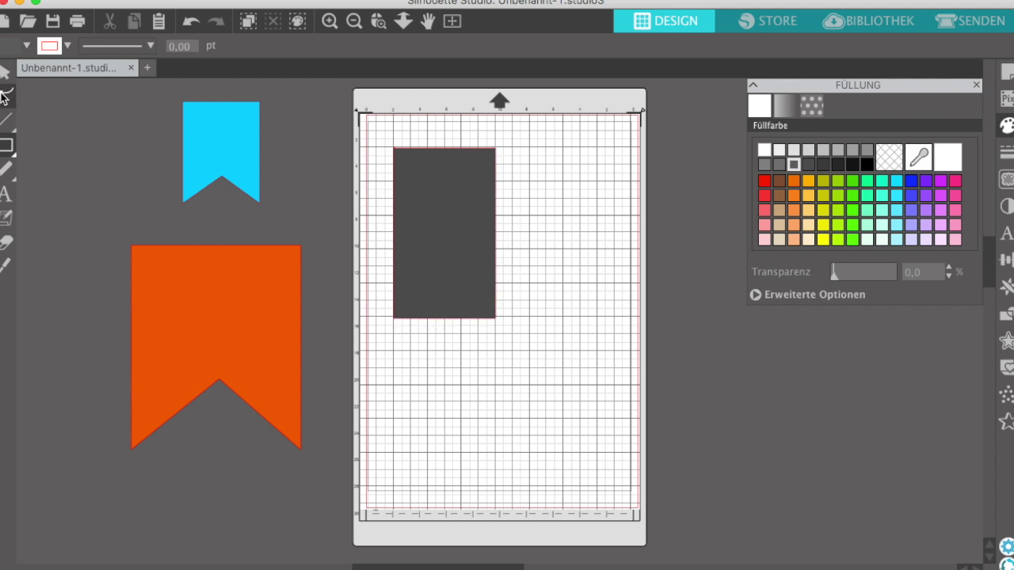
{"action": "left_click", "coordinate": [445, 321]}
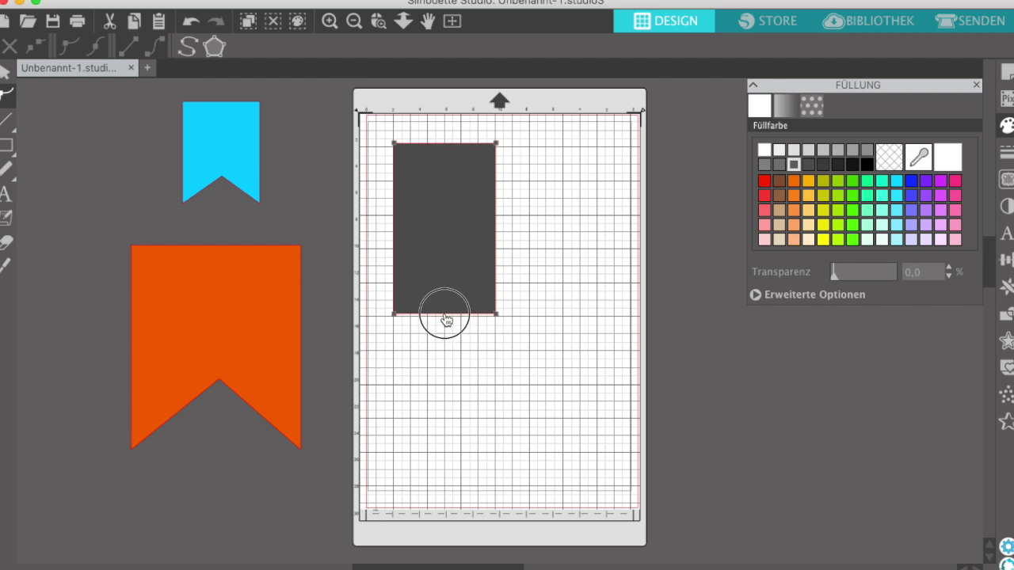
{"action": "left_click", "coordinate": [445, 320]}
{"action": "left_click_drag", "start_coordinate": [444, 318], "coordinate": [446, 253]}
{"action": "left_click", "coordinate": [5, 73]}
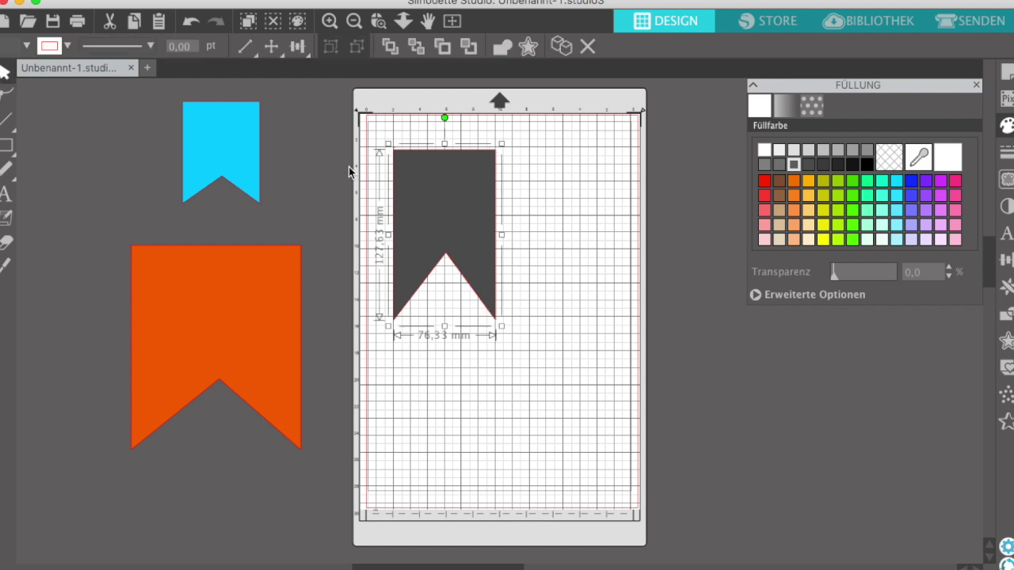
Layer the three pennants on the page with upper edges aligned: orange at the back, dark grey in the middle, blue in front
{"action": "double_click", "coordinate": [427, 204]}
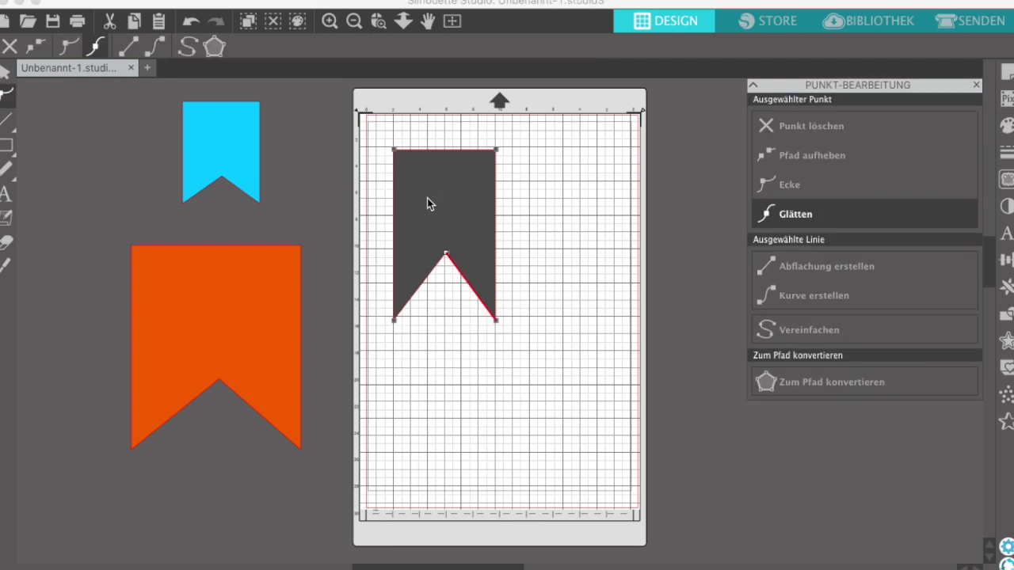
{"action": "left_click", "coordinate": [737, 210]}
{"action": "left_click_drag", "start_coordinate": [448, 213], "coordinate": [724, 163]}
{"action": "left_click", "coordinate": [976, 85]}
{"action": "left_click_drag", "start_coordinate": [290, 311], "coordinate": [480, 197]}
{"action": "left_click", "coordinate": [710, 185]}
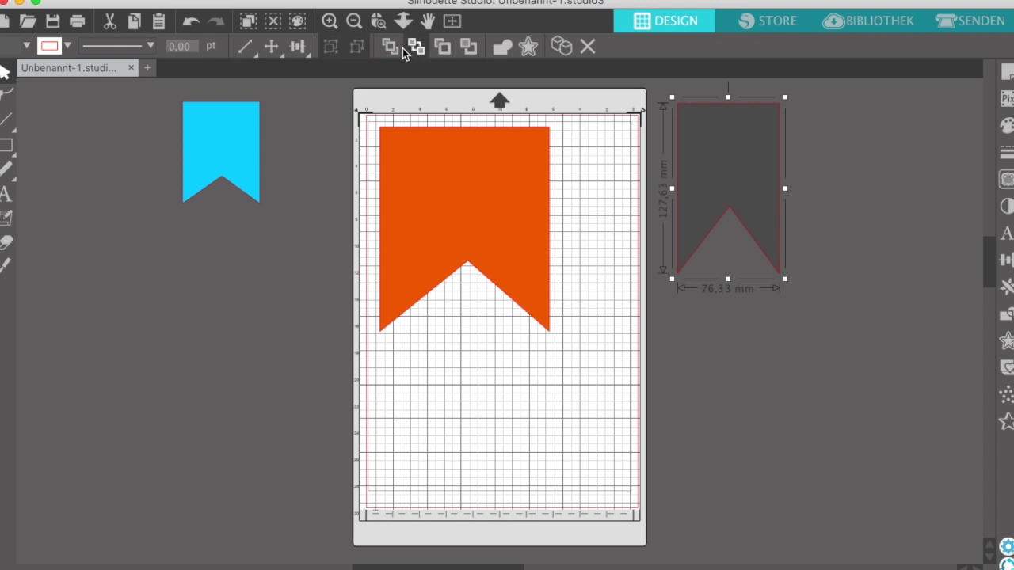
{"action": "left_click_drag", "start_coordinate": [744, 157], "coordinate": [480, 181]}
{"action": "left_click", "coordinate": [217, 171]}
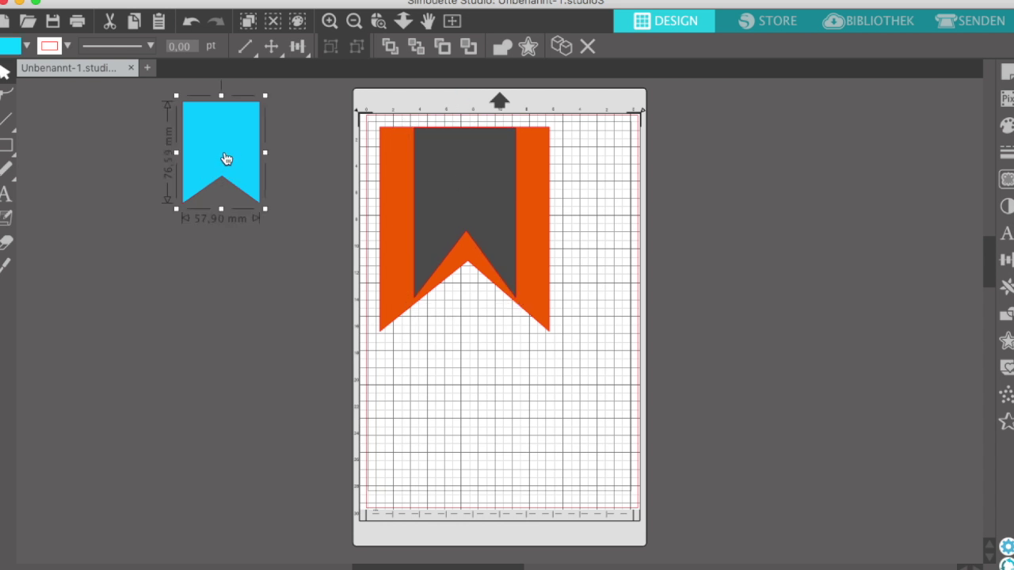
{"action": "left_click_drag", "start_coordinate": [227, 147], "coordinate": [471, 174]}
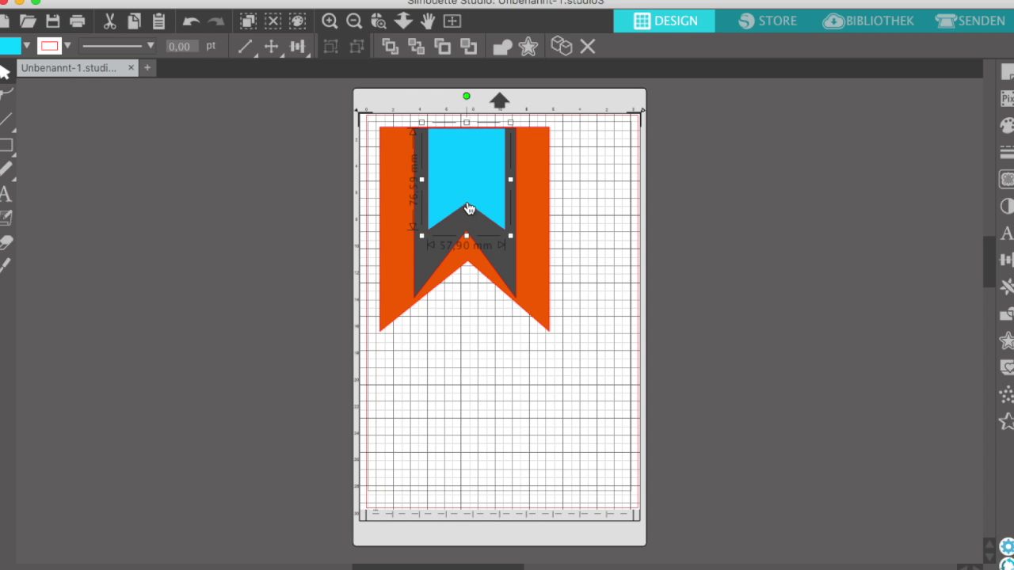
Move the blue and dark grey pennants left of the page, and the orange one, scaled to about 38 × 45 mm, to its right
{"action": "left_click_drag", "start_coordinate": [485, 185], "coordinate": [277, 175]}
{"action": "left_click_drag", "start_coordinate": [452, 210], "coordinate": [251, 314]}
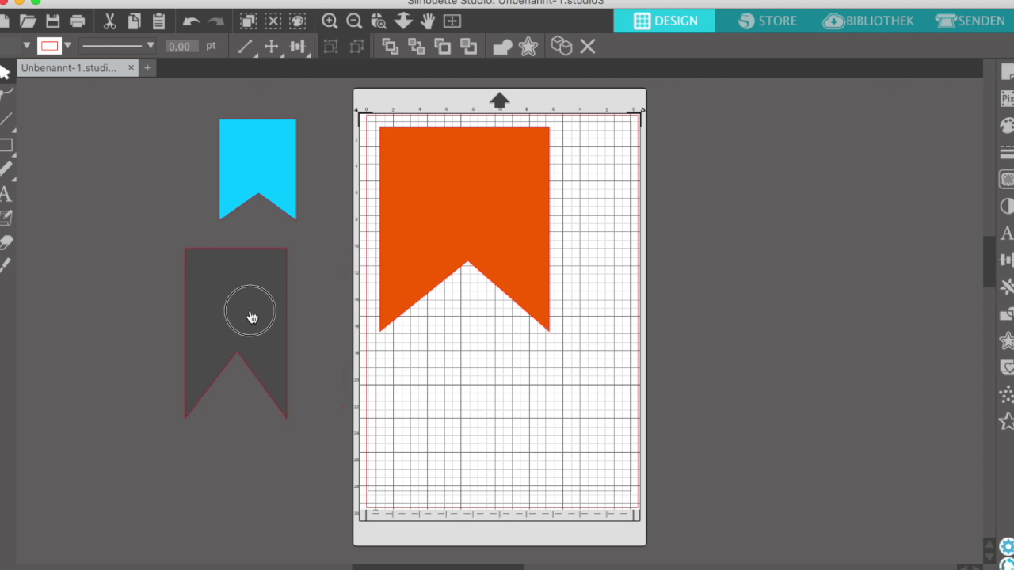
{"action": "left_click", "coordinate": [471, 241]}
{"action": "scroll", "coordinate": [544, 148], "scroll_direction": "down", "scroll_amount": 1}
{"action": "left_click_drag", "start_coordinate": [557, 115], "coordinate": [724, 139]}
{"action": "left_click", "coordinate": [526, 198]}
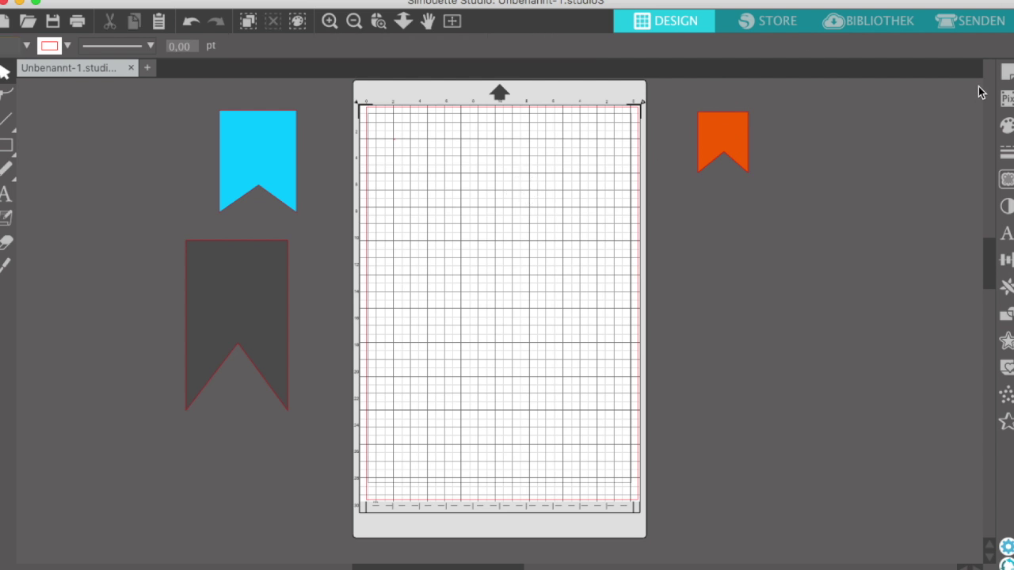
Hide the page grid and place the small orange pennant in the page's upper-left corner
{"action": "left_click", "coordinate": [1006, 72]}
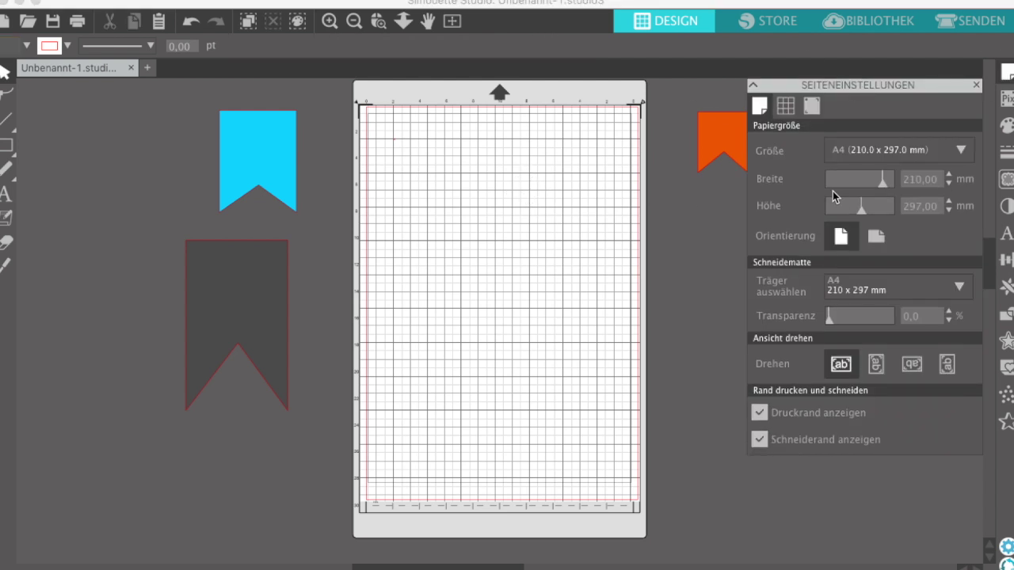
{"action": "left_click", "coordinate": [785, 105]}
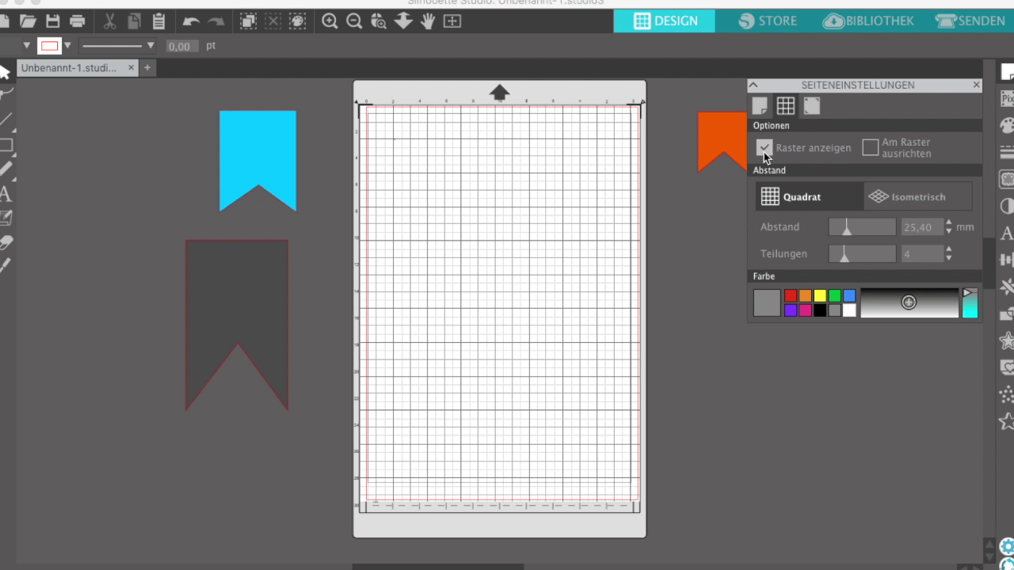
{"action": "left_click", "coordinate": [764, 150]}
{"action": "left_click_drag", "start_coordinate": [716, 141], "coordinate": [391, 138]}
{"action": "left_click", "coordinate": [601, 151]}
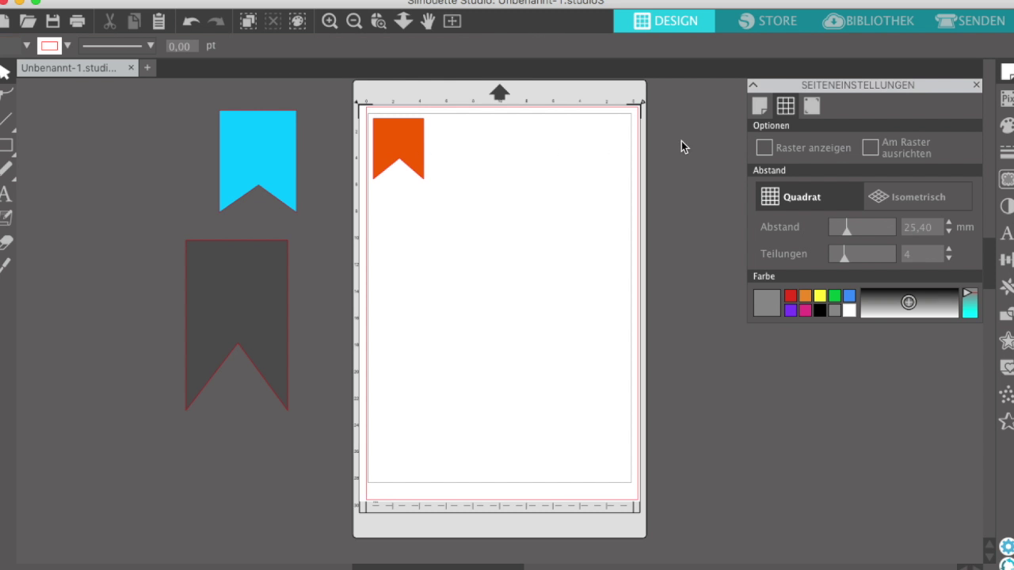
{"action": "left_click", "coordinate": [395, 152]}
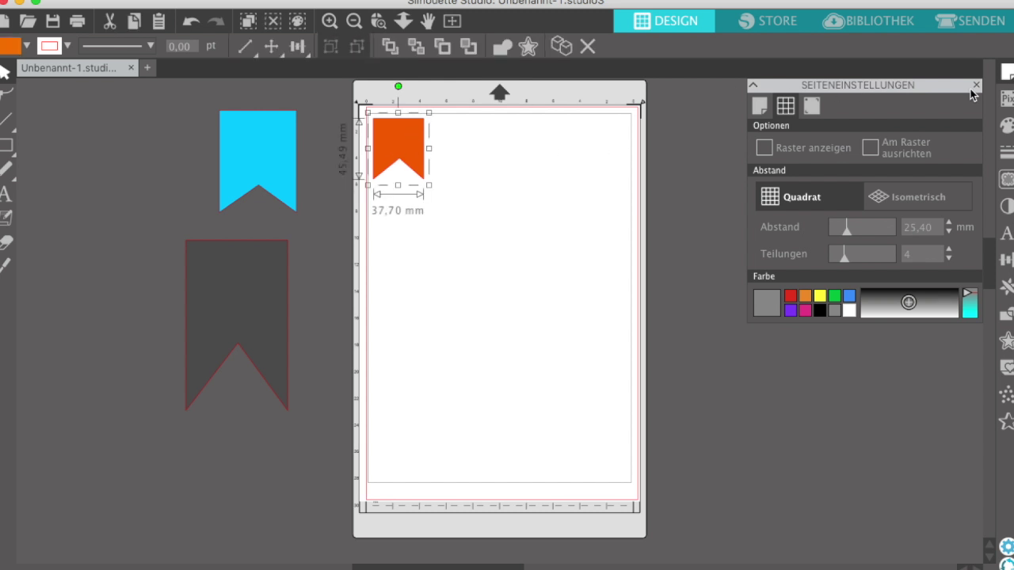
{"action": "left_click", "coordinate": [976, 85]}
Duplicate the orange pennant into a row of four along the page's upper edge, plus a fifth copy beside the page
{"action": "left_click", "coordinate": [477, 172]}
{"action": "left_click", "coordinate": [409, 156]}
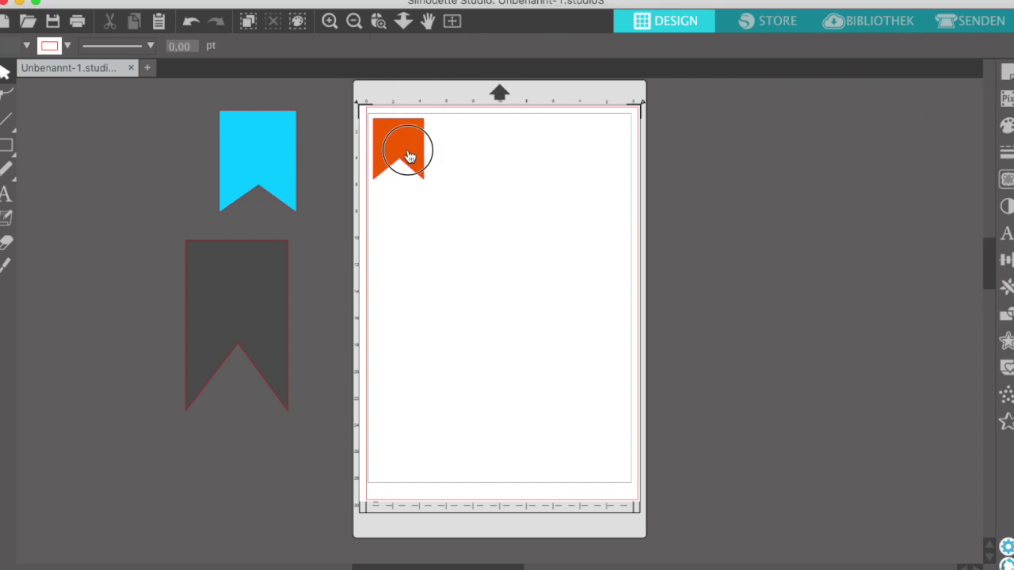
{"action": "left_click_drag", "start_coordinate": [409, 156], "coordinate": [455, 147]}
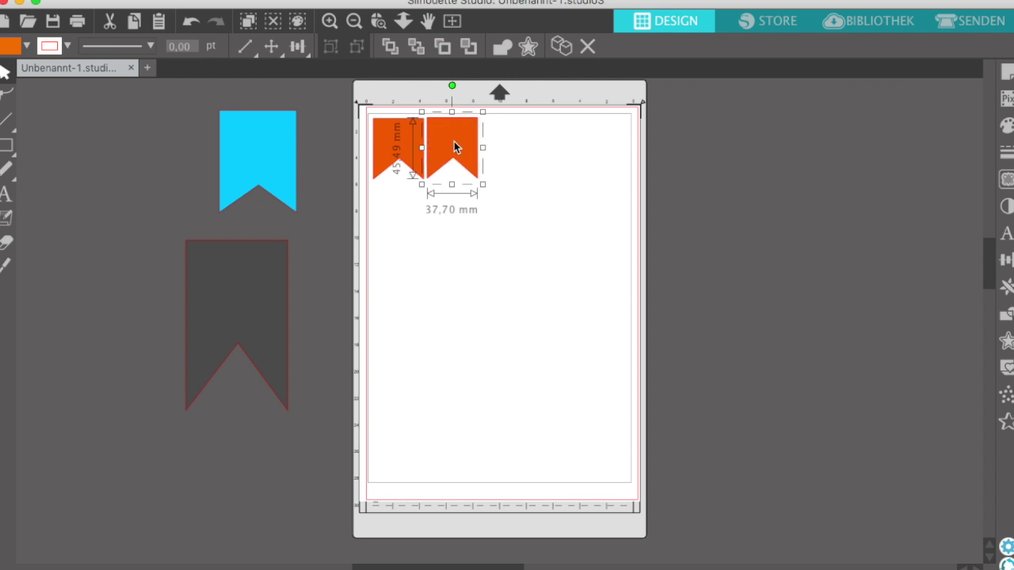
{"action": "left_click", "coordinate": [502, 186]}
{"action": "left_click_drag", "start_coordinate": [502, 186], "coordinate": [385, 159]}
{"action": "left_click_drag", "start_coordinate": [462, 153], "coordinate": [723, 154]}
{"action": "left_click", "coordinate": [515, 230]}
{"action": "left_click", "coordinate": [559, 161]}
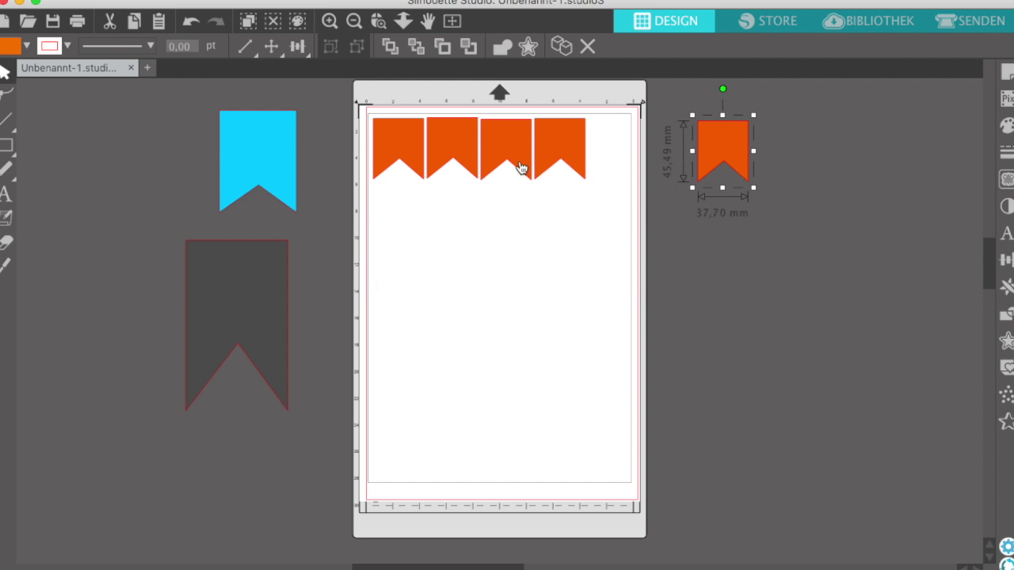
Shift the orange row slightly left, and narrow the fifth pennant to fit at the row's end within the print border
{"action": "left_click_drag", "start_coordinate": [408, 155], "coordinate": [551, 152]}
{"action": "left_click", "coordinate": [706, 156]}
{"action": "left_click_drag", "start_coordinate": [707, 156], "coordinate": [603, 143]}
{"action": "left_click", "coordinate": [684, 153]}
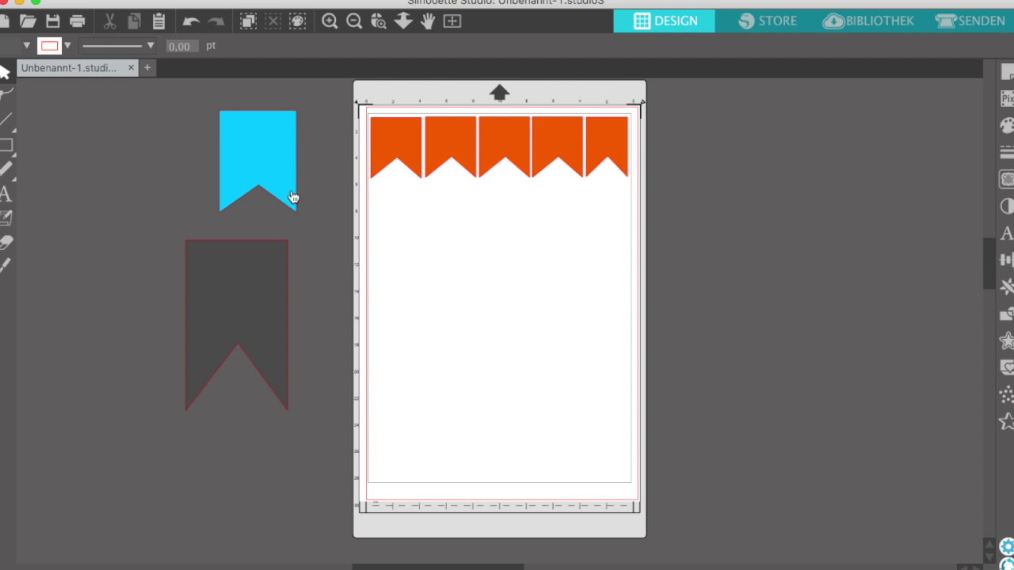
Scale the blue pennant down to about 32 mm high, place it under the first orange pennant, and duplicate it to form a pair
{"action": "left_click", "coordinate": [265, 158]}
{"action": "left_click_drag", "start_coordinate": [243, 158], "coordinate": [407, 247]}
{"action": "left_click_drag", "start_coordinate": [466, 193], "coordinate": [404, 242]}
{"action": "left_click_drag", "start_coordinate": [398, 277], "coordinate": [432, 212]}
{"action": "left_click", "coordinate": [415, 210], "text": "shift"}
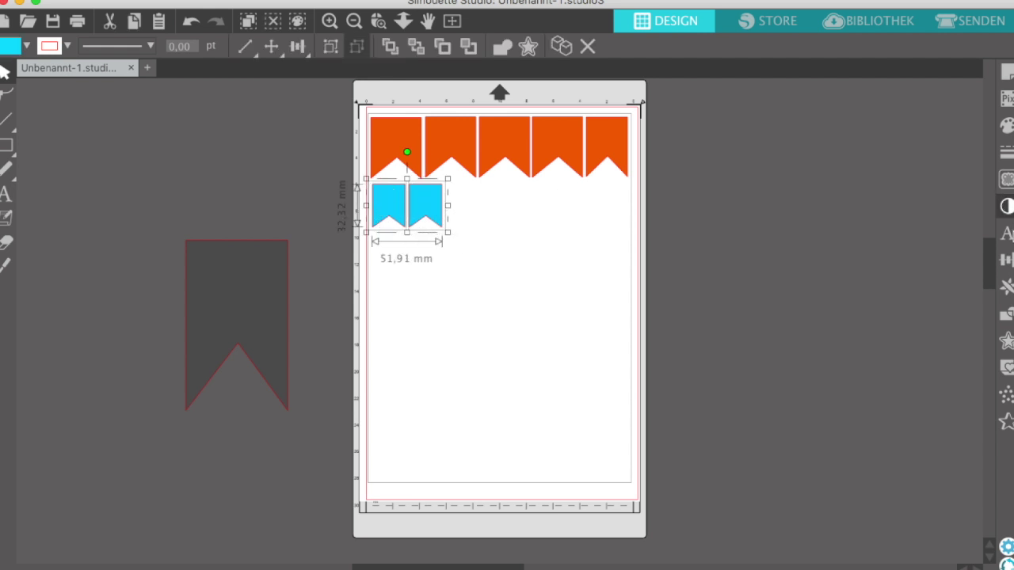
Replicate the blue pair to the right and position the copy to make a row of four
{"action": "left_click", "coordinate": [1006, 262]}
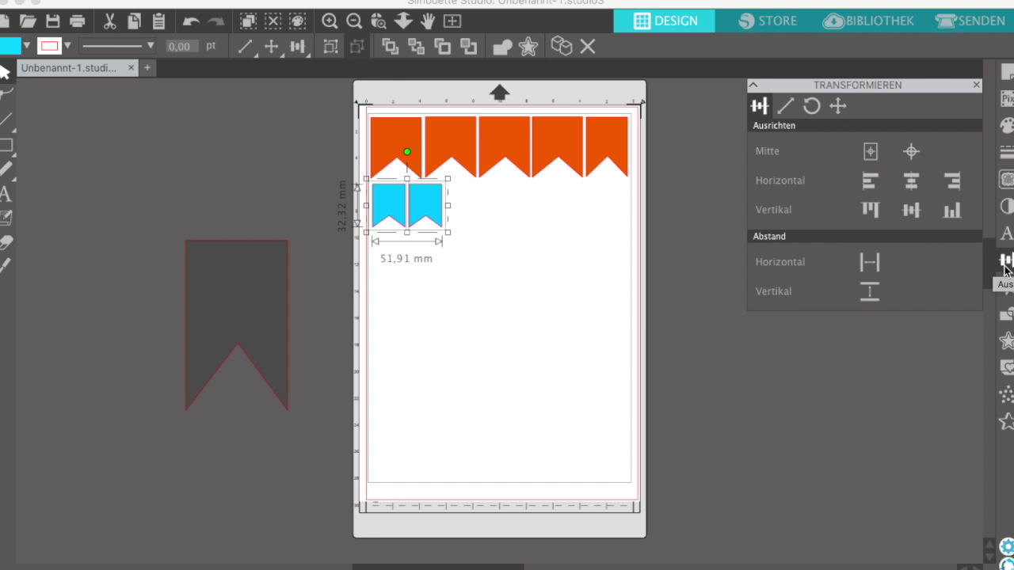
{"action": "left_click", "coordinate": [1005, 287]}
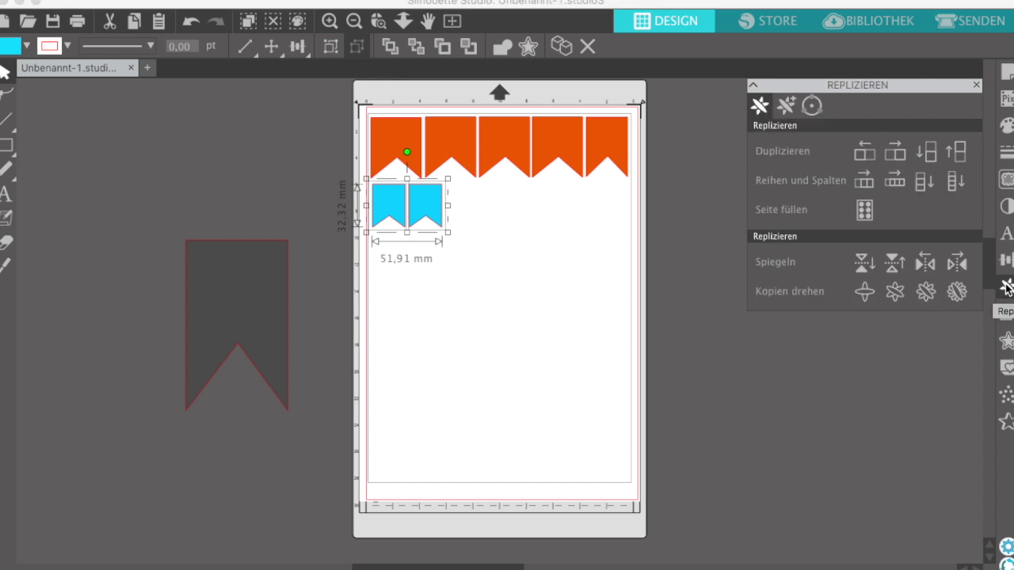
{"action": "left_click", "coordinate": [895, 153]}
{"action": "left_click_drag", "start_coordinate": [483, 211], "coordinate": [487, 212]}
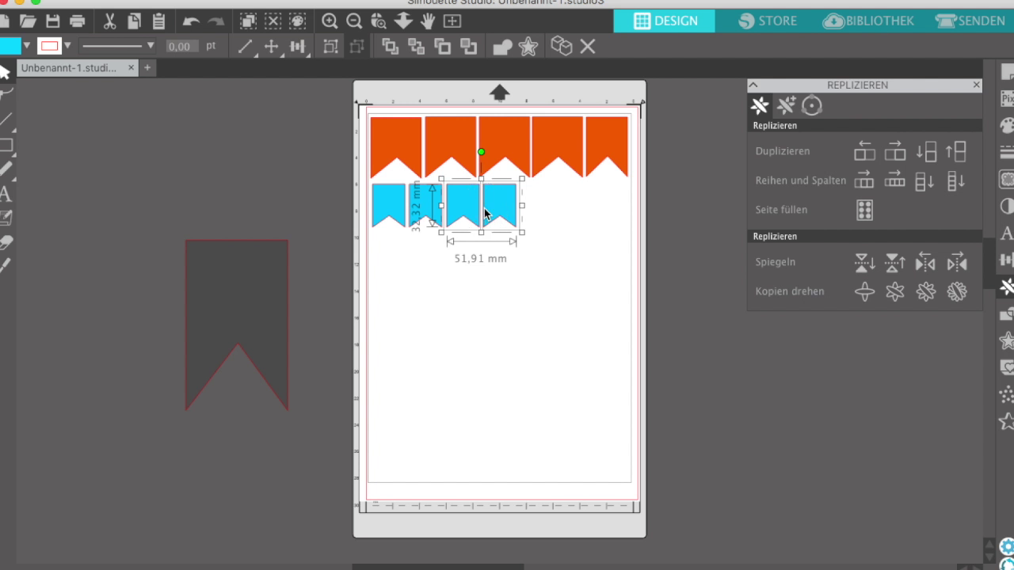
Try to extend the blue row with a row of replicated copies to the right, and delete the surplus pennants
{"action": "left_click", "coordinate": [895, 181]}
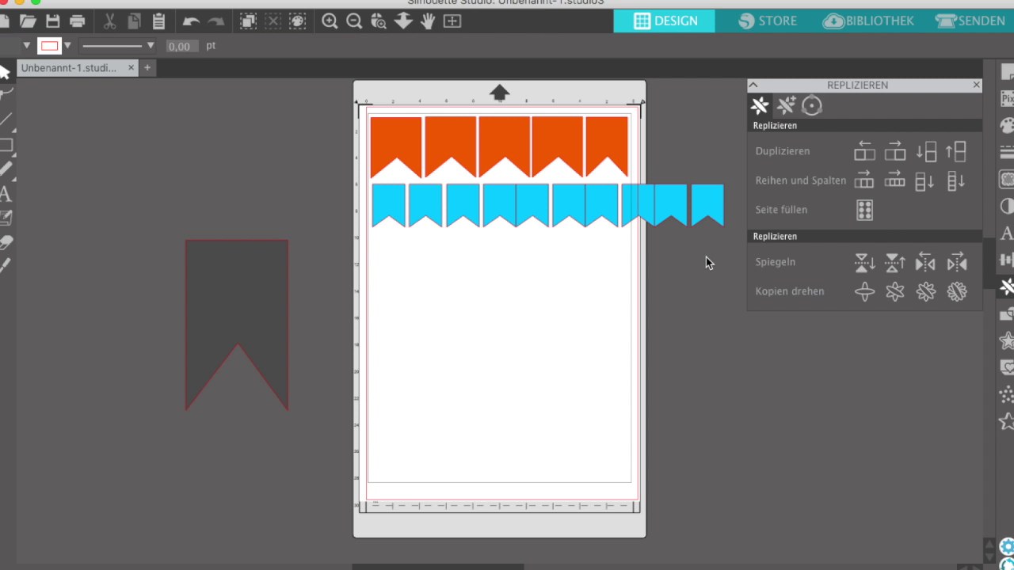
{"action": "left_click_drag", "start_coordinate": [720, 237], "coordinate": [563, 213]}
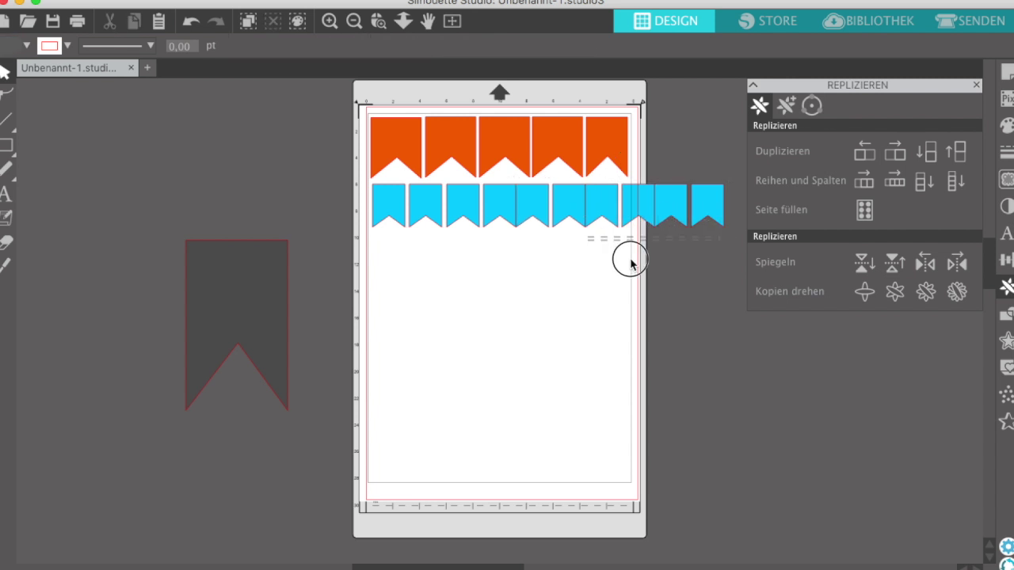
{"action": "left_click_drag", "start_coordinate": [708, 247], "coordinate": [373, 198]}
{"action": "key", "text": "Delete"}
Duplicate the four blue pennants, line the copy up at the row's end, and delete the pennant that extends beyond the page
{"action": "left_click", "coordinate": [560, 47]}
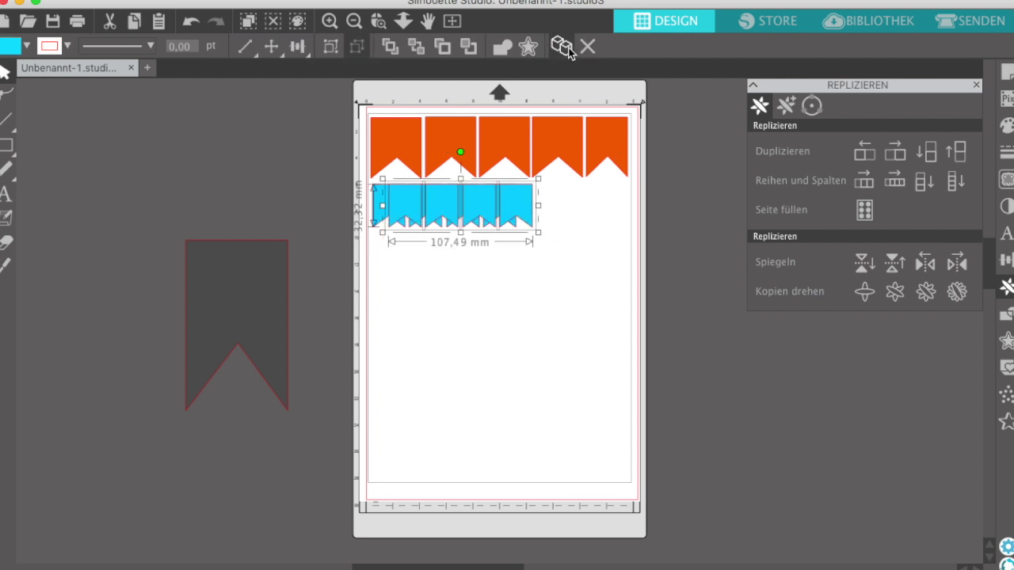
{"action": "left_click_drag", "start_coordinate": [513, 224], "coordinate": [695, 220]}
{"action": "left_click", "coordinate": [684, 276]}
{"action": "key", "text": "Delete"}
Scale the dark grey pennant down, place it beneath the blue row, and duplicate it into a pair about 70 mm wide
{"action": "left_click", "coordinate": [255, 310]}
{"action": "left_click_drag", "start_coordinate": [179, 234], "coordinate": [407, 270]}
{"action": "left_click_drag", "start_coordinate": [441, 236], "coordinate": [373, 271]}
{"action": "left_click", "coordinate": [500, 277]}
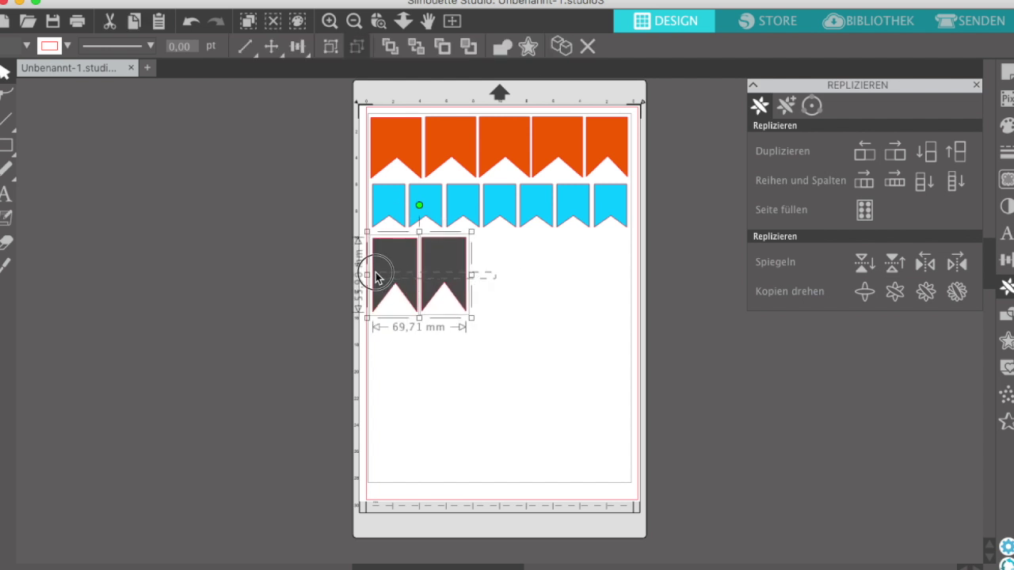
Extend the dark grey pair to a row of five evenly spaced pennants with further copies
{"action": "left_click_drag", "start_coordinate": [450, 285], "coordinate": [547, 285]}
{"action": "left_click", "coordinate": [581, 280]}
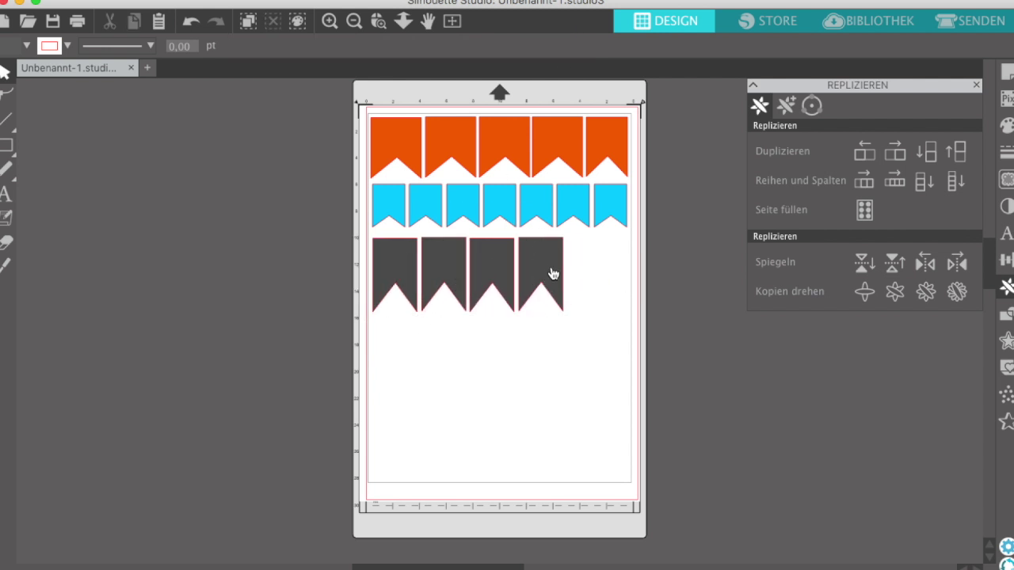
{"action": "left_click", "coordinate": [553, 274]}
{"action": "left_click_drag", "start_coordinate": [525, 270], "coordinate": [597, 270]}
{"action": "left_click", "coordinate": [694, 303]}
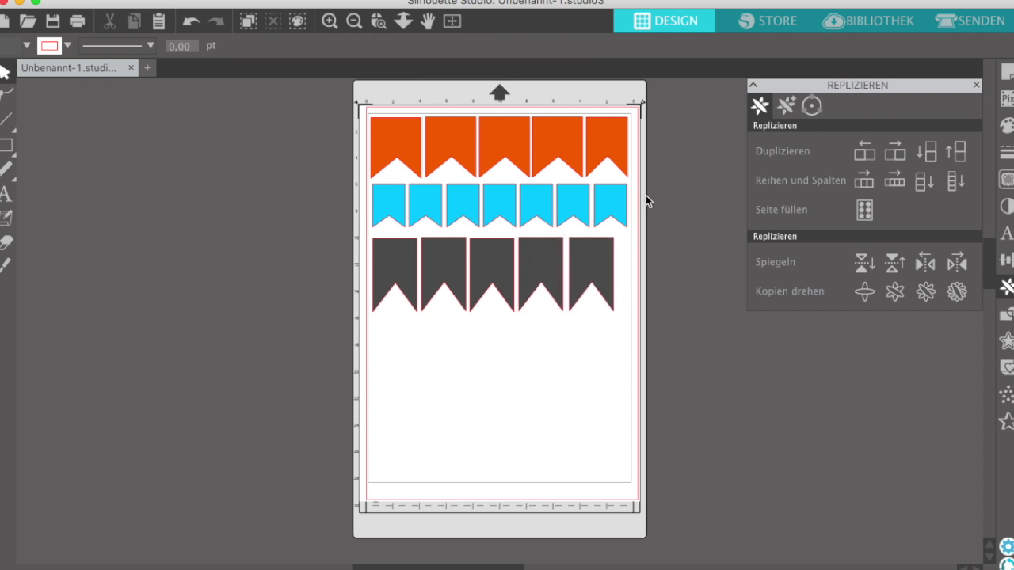
Duplicate all three pennant rows, scale the copy down to about 108 mm wide, and place it below the originals
{"action": "left_click_drag", "start_coordinate": [358, 123], "coordinate": [641, 317]}
{"action": "left_click", "coordinate": [320, 119]}
{"action": "left_click", "coordinate": [351, 108]}
{"action": "left_click", "coordinate": [396, 154]}
{"action": "key", "text": "super+a"}
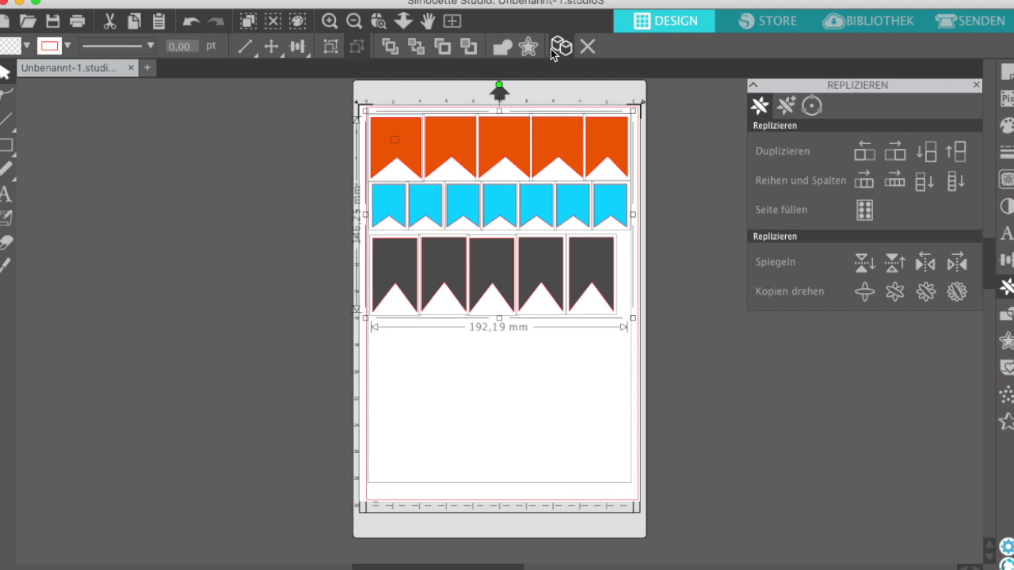
{"action": "left_click_drag", "start_coordinate": [485, 164], "coordinate": [168, 199]}
{"action": "left_click_drag", "start_coordinate": [45, 147], "coordinate": [415, 341]}
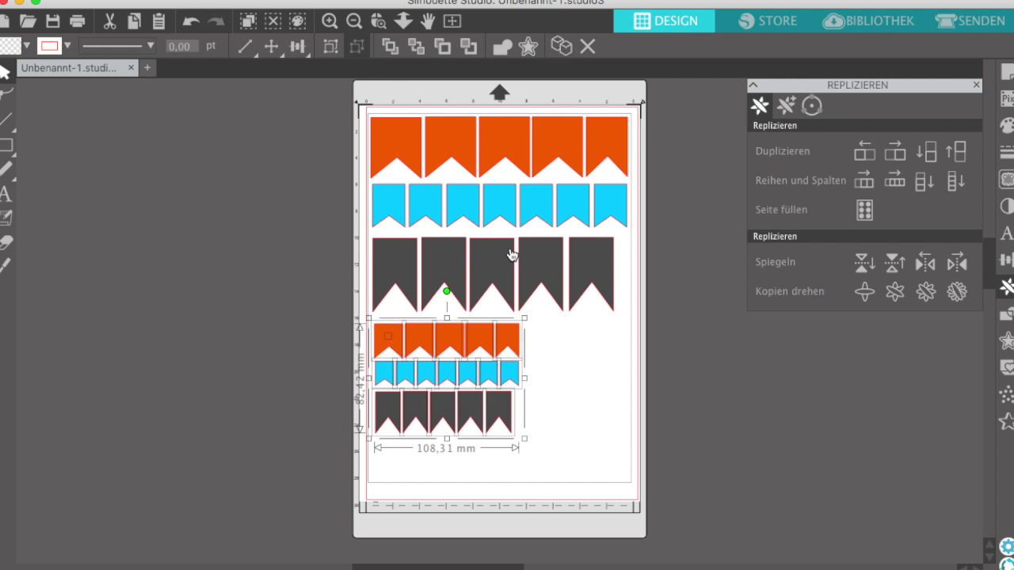
Duplicate the small rows left of the page and trim the copy to three orange, four blue and three dark grey pennants
{"action": "left_click", "coordinate": [563, 47]}
{"action": "left_click_drag", "start_coordinate": [453, 340], "coordinate": [209, 312]}
{"action": "left_click_drag", "start_coordinate": [252, 203], "coordinate": [248, 407]}
{"action": "key", "text": "Delete"}
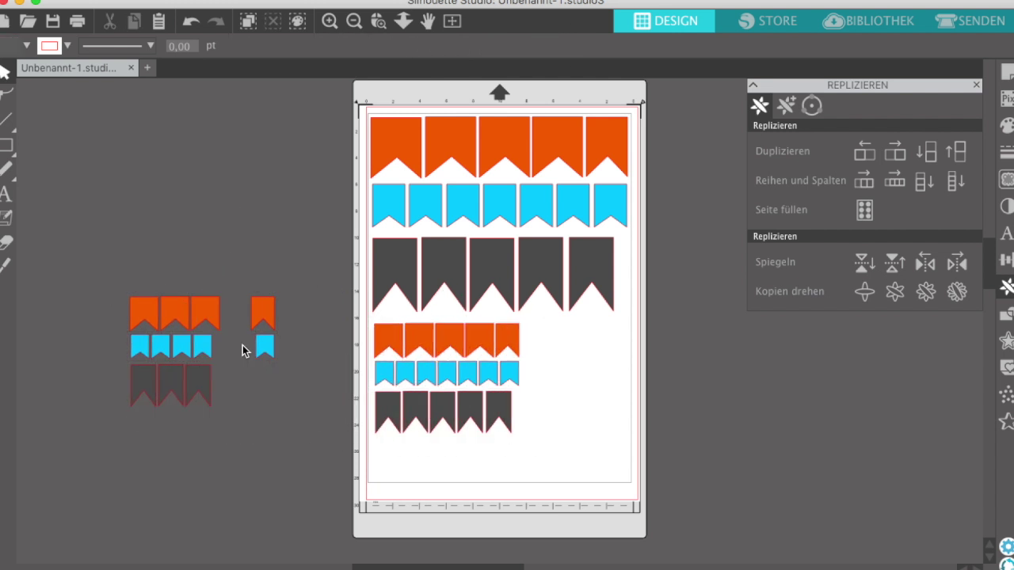
{"action": "left_click", "coordinate": [262, 352]}
{"action": "key", "text": "Delete"}
Move the trimmed set of small pennants onto the page, beside the other small rows
{"action": "left_click", "coordinate": [158, 321]}
{"action": "left_click_drag", "start_coordinate": [203, 405], "coordinate": [594, 400]}
{"action": "left_click", "coordinate": [699, 360]}
Duplicate the large orange pennant row and move the whole copy off the page to its left
{"action": "left_click_drag", "start_coordinate": [348, 104], "coordinate": [622, 160]}
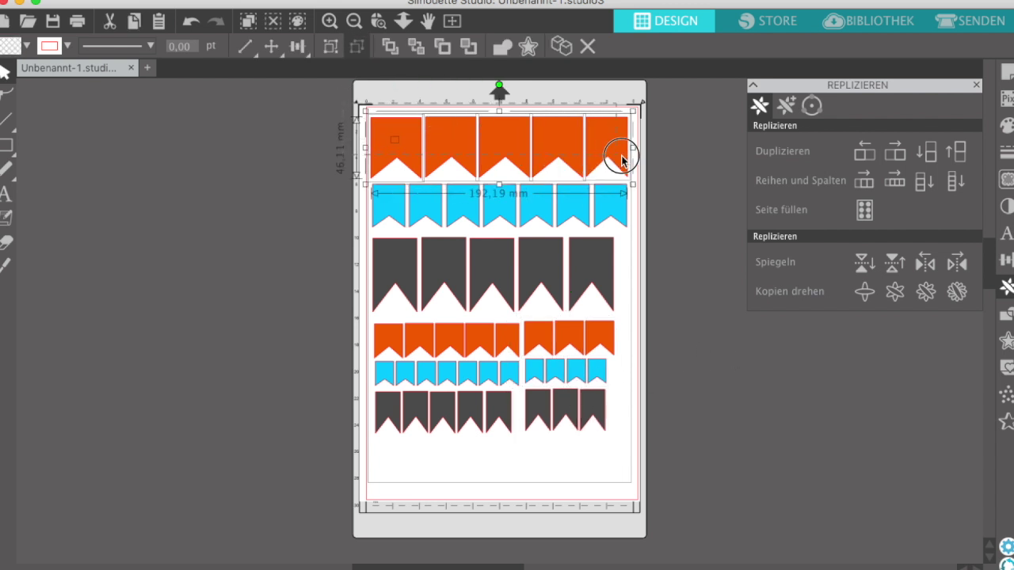
{"action": "left_click", "coordinate": [561, 46]}
{"action": "left_click_drag", "start_coordinate": [552, 129], "coordinate": [211, 216]}
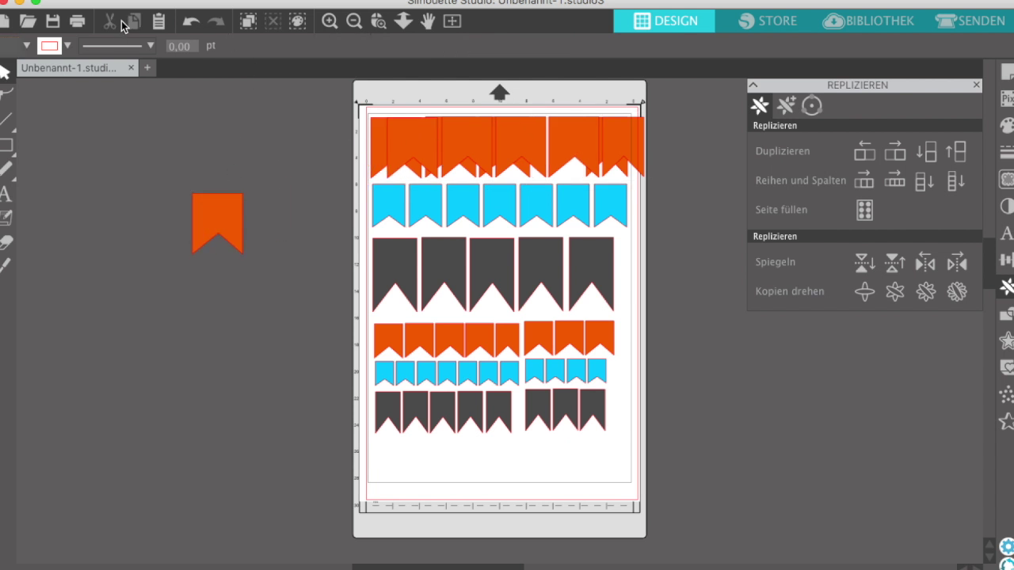
{"action": "left_click", "coordinate": [191, 22]}
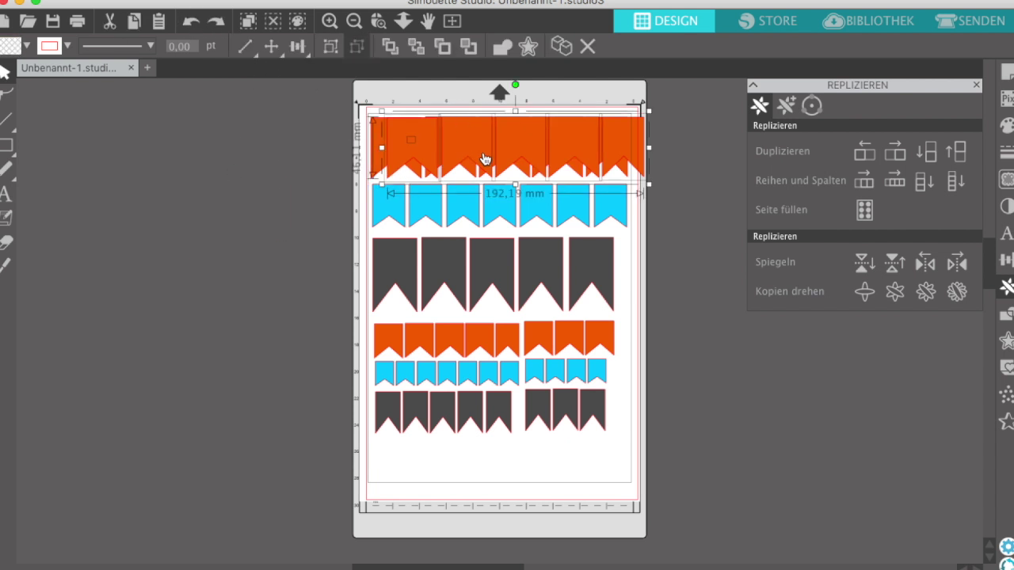
{"action": "right_click", "coordinate": [459, 158]}
{"action": "left_click", "coordinate": [459, 160]}
{"action": "left_click_drag", "start_coordinate": [430, 154], "coordinate": [91, 204]}
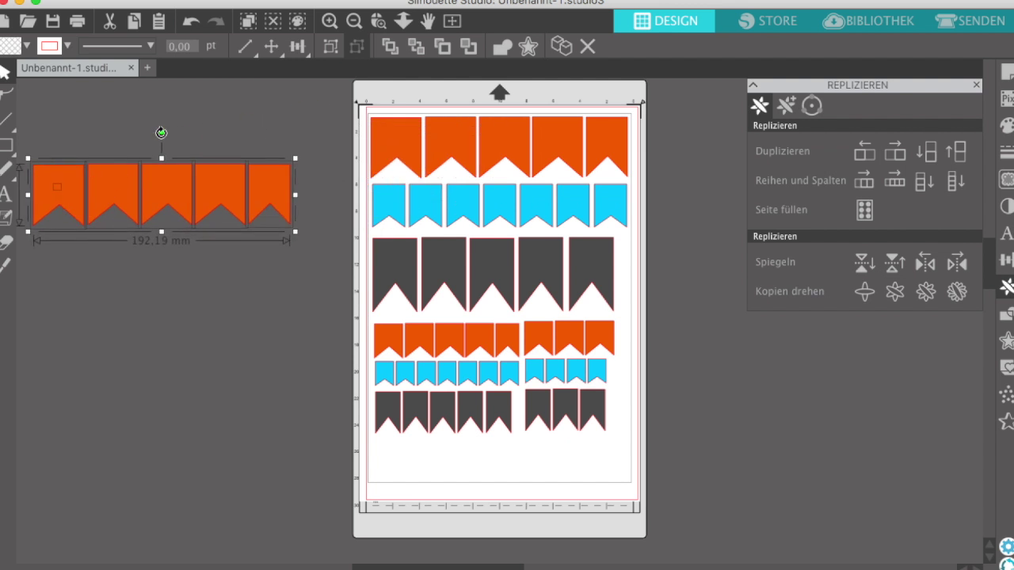
Rotate the copied orange pennant row beside the page to 180°
{"action": "mouse_move", "coordinate": [163, 134]}
{"action": "left_mouse_down"}
{"action": "mouse_move", "coordinate": [190, 129]}
{"action": "mouse_move", "coordinate": [211, 237]}
{"action": "mouse_move", "coordinate": [160, 255]}
{"action": "mouse_move", "coordinate": [199, 243]}
{"action": "mouse_move", "coordinate": [162, 129]}
{"action": "left_mouse_up"}
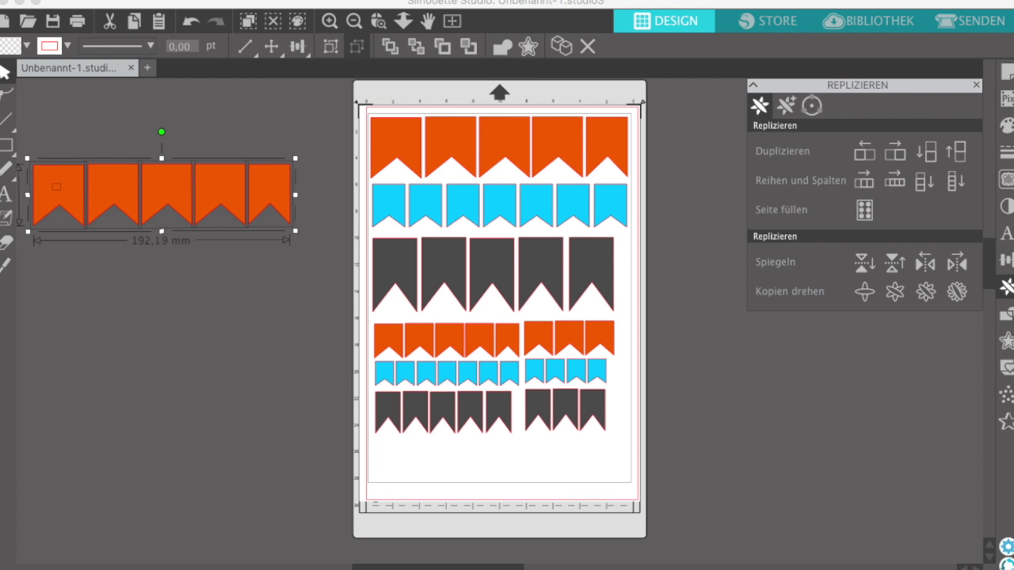
{"action": "left_click", "coordinate": [1004, 262]}
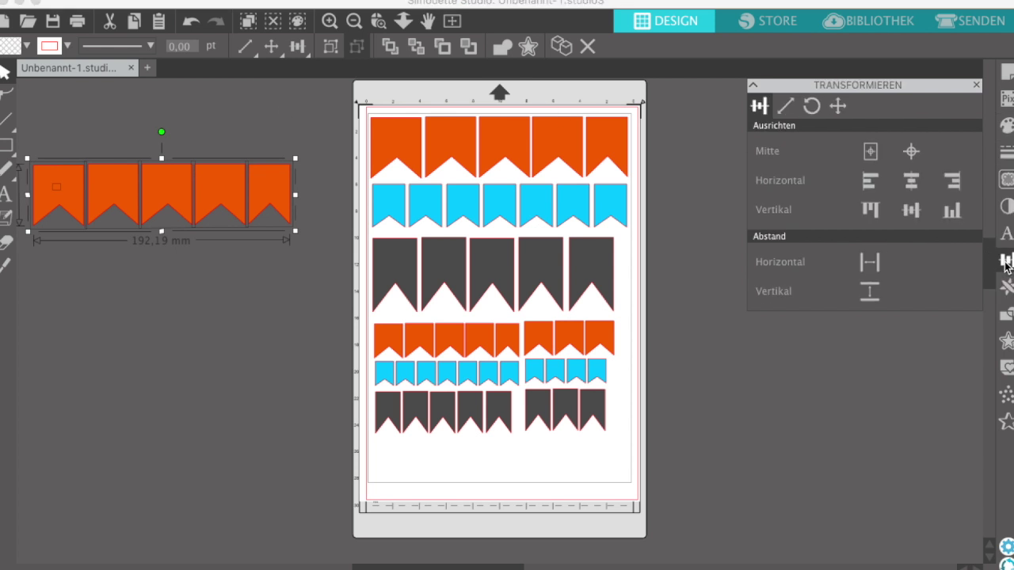
{"action": "left_click", "coordinate": [900, 344]}
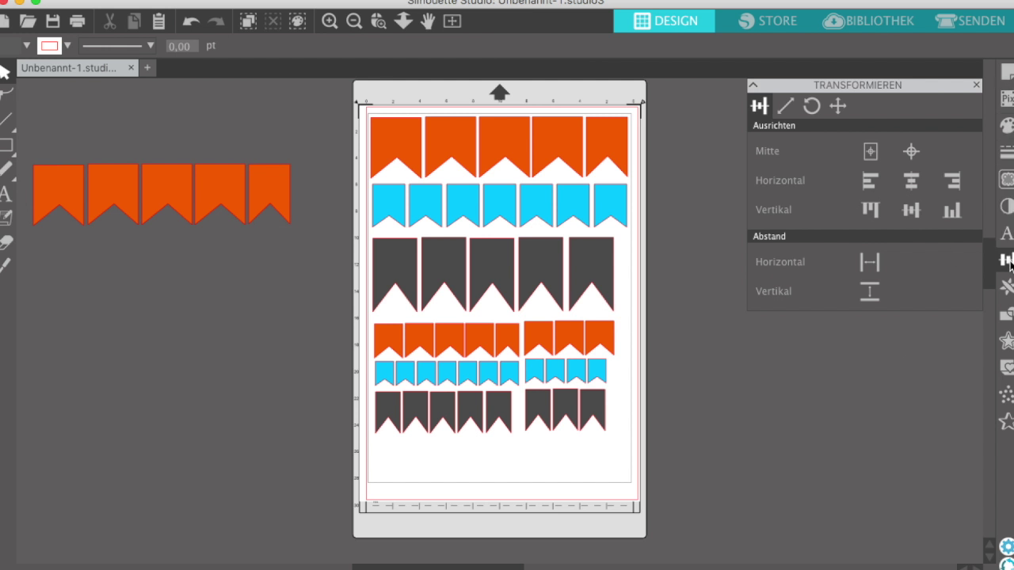
{"action": "left_click_drag", "start_coordinate": [25, 146], "coordinate": [301, 236]}
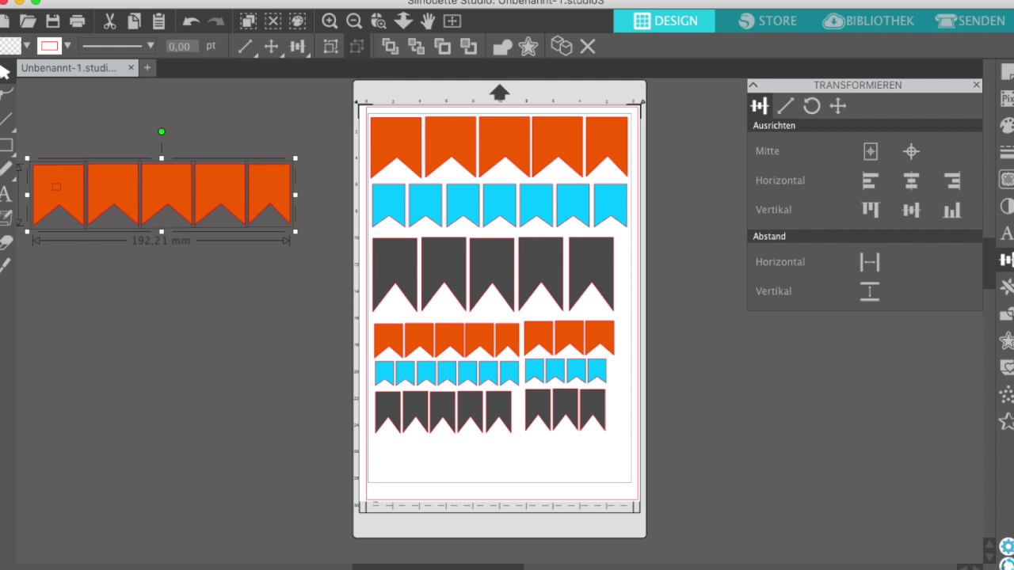
{"action": "left_click", "coordinate": [812, 107]}
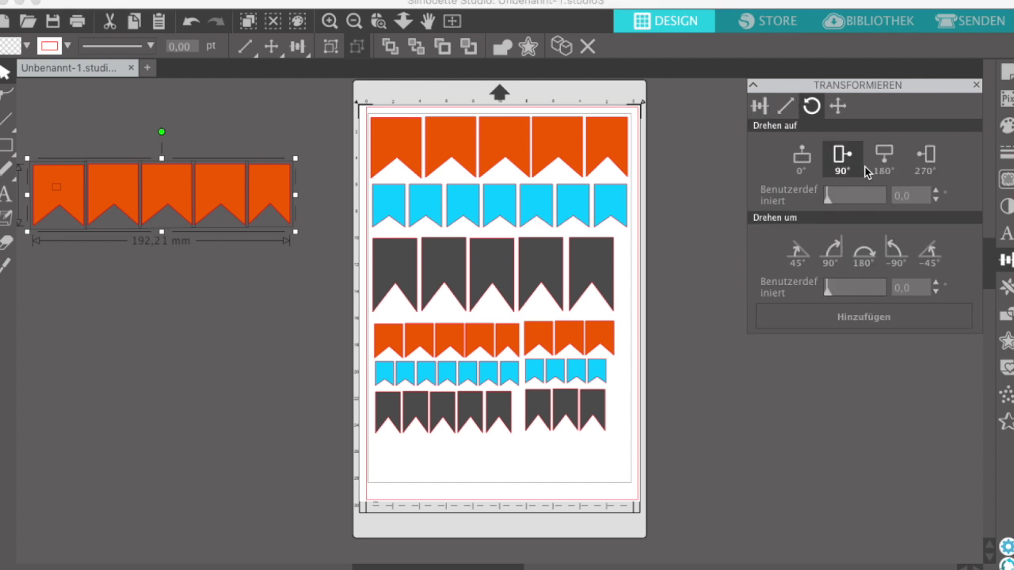
{"action": "left_click", "coordinate": [883, 157]}
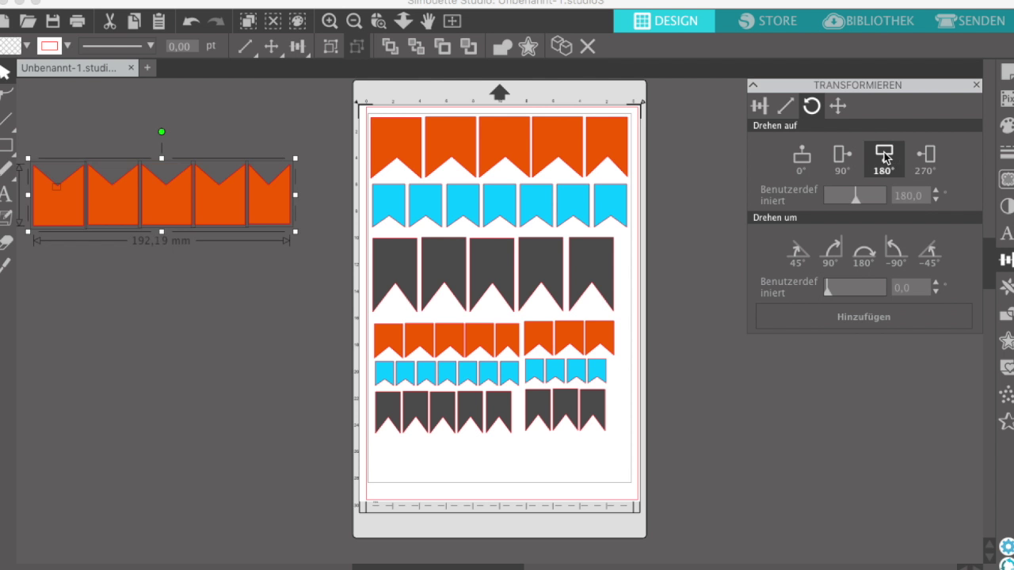
Move the rotated orange row into the free space at the page's lower edge and scale it down to about 160 mm wide
{"action": "left_click_drag", "start_coordinate": [194, 198], "coordinate": [536, 466]}
{"action": "left_click_drag", "start_coordinate": [634, 498], "coordinate": [628, 496]}
{"action": "left_click_drag", "start_coordinate": [497, 496], "coordinate": [510, 469]}
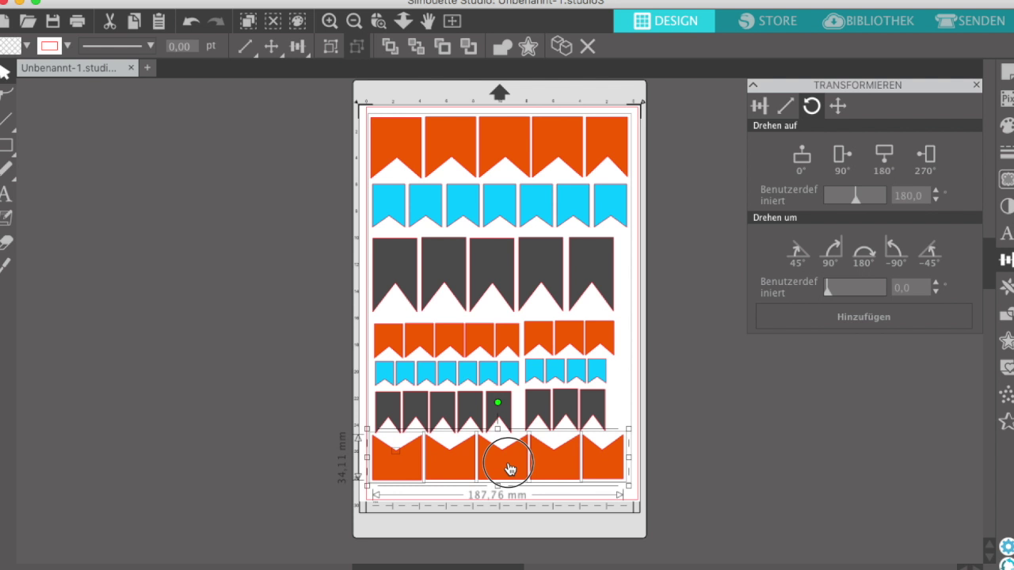
{"action": "left_click_drag", "start_coordinate": [369, 456], "coordinate": [404, 457]}
{"action": "left_click_drag", "start_coordinate": [475, 470], "coordinate": [453, 469]}
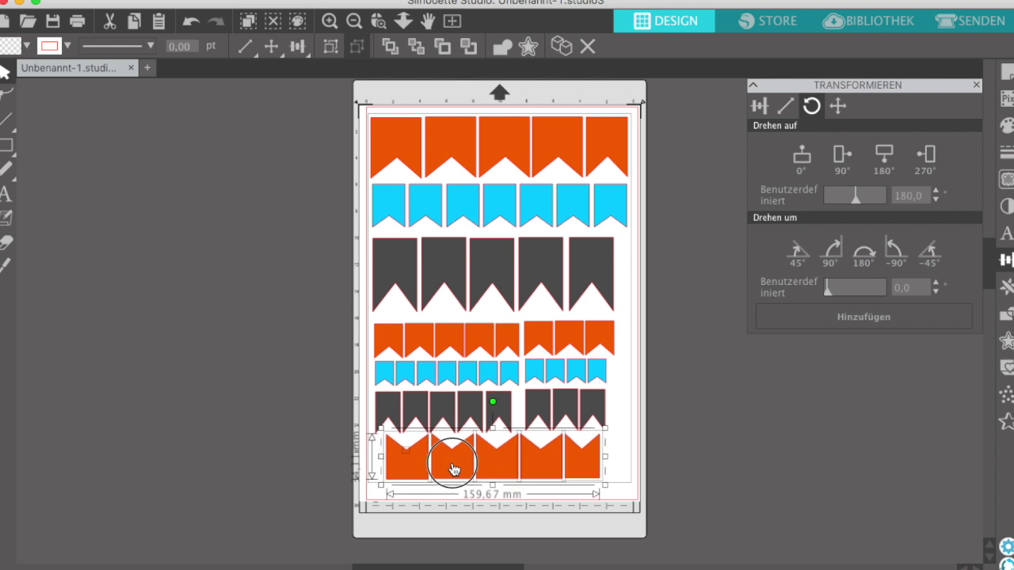
{"action": "left_click", "coordinate": [746, 423]}
{"action": "left_click", "coordinate": [977, 85]}
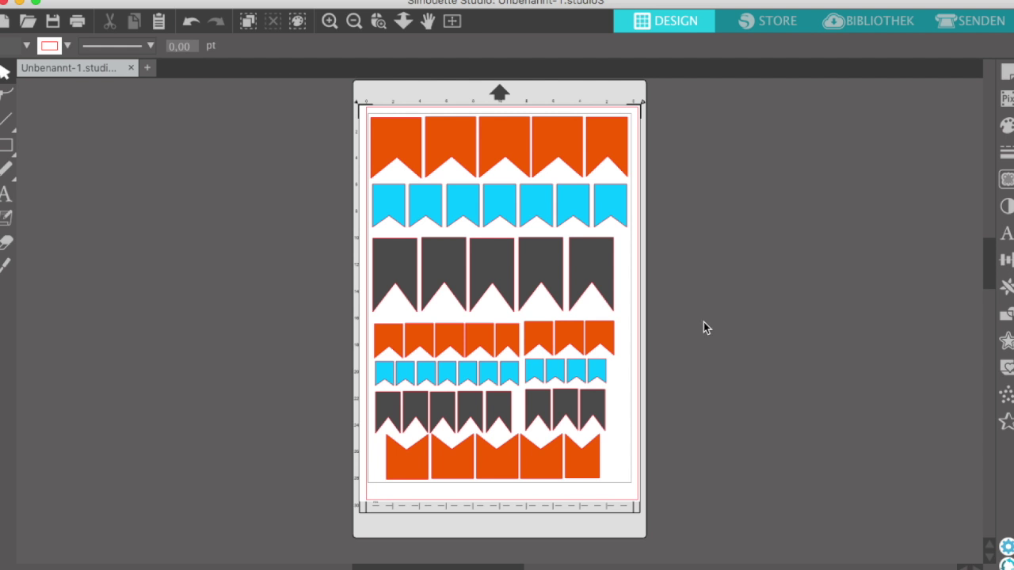
Try a light grey fill on all pennants and undo it
{"action": "left_click_drag", "start_coordinate": [332, 107], "coordinate": [673, 442]}
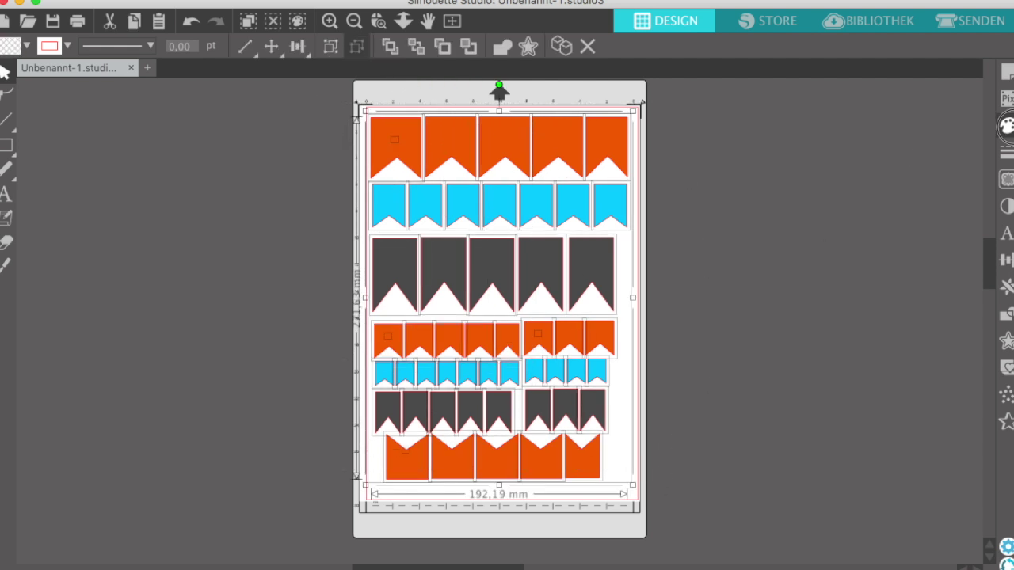
{"action": "left_click", "coordinate": [1005, 125]}
{"action": "left_click", "coordinate": [825, 154]}
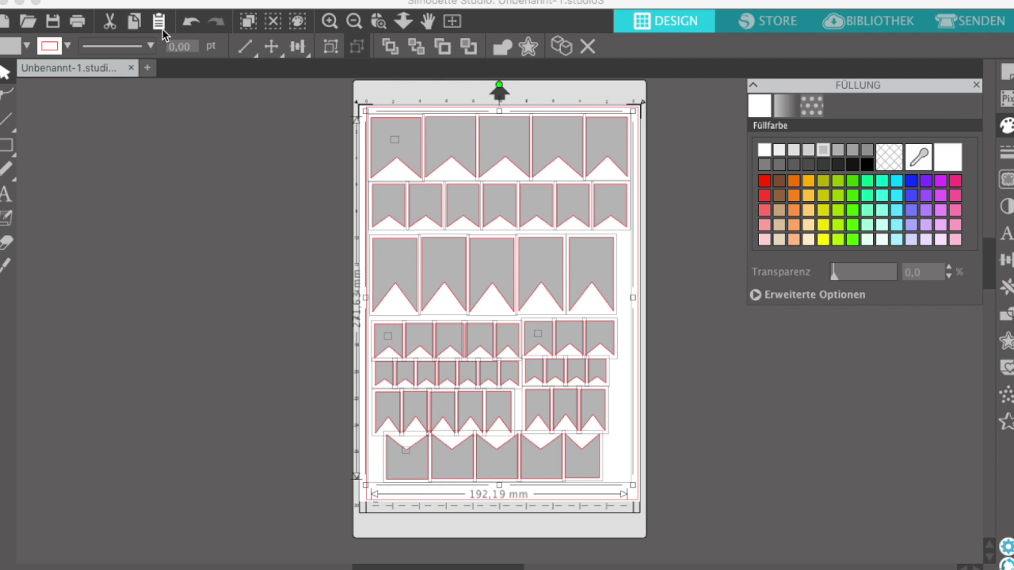
{"action": "left_click", "coordinate": [190, 24]}
{"action": "left_click", "coordinate": [190, 24]}
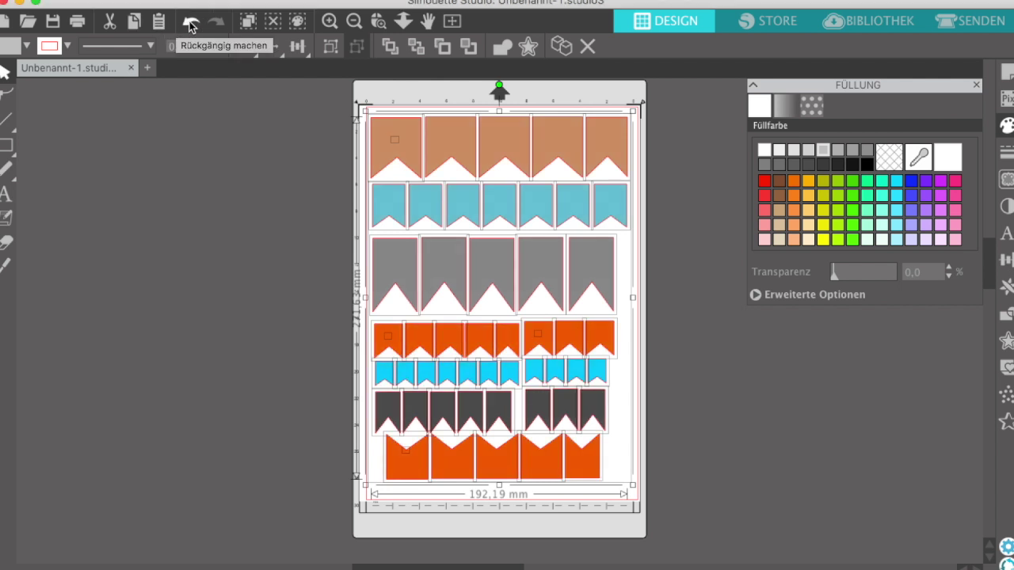
{"action": "left_click", "coordinate": [190, 23]}
{"action": "left_click", "coordinate": [209, 190]}
{"action": "left_click", "coordinate": [384, 143]}
Try a light orange fill on all pennants and undo it
{"action": "left_click_drag", "start_coordinate": [348, 103], "coordinate": [644, 498]}
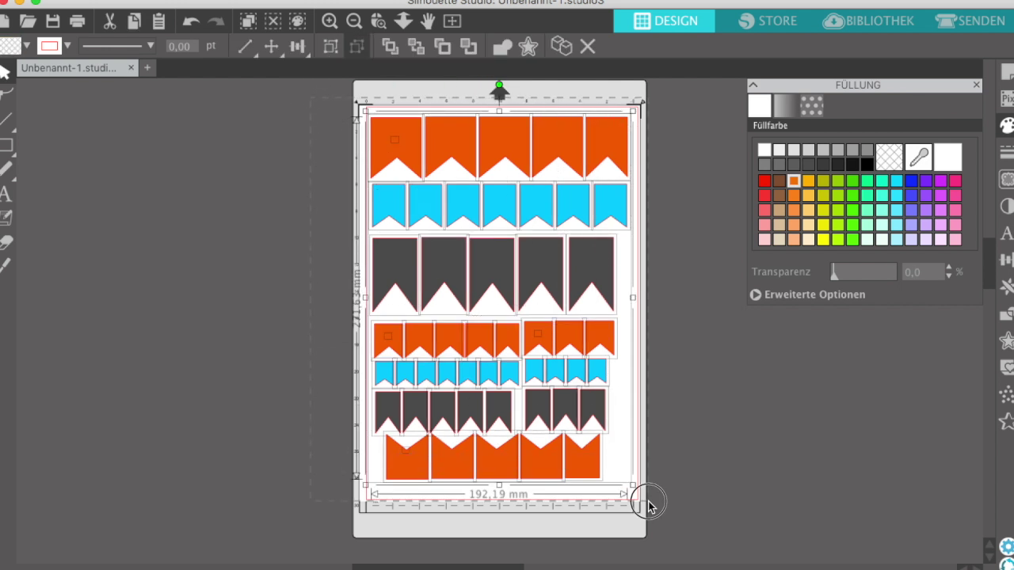
{"action": "left_click", "coordinate": [793, 239]}
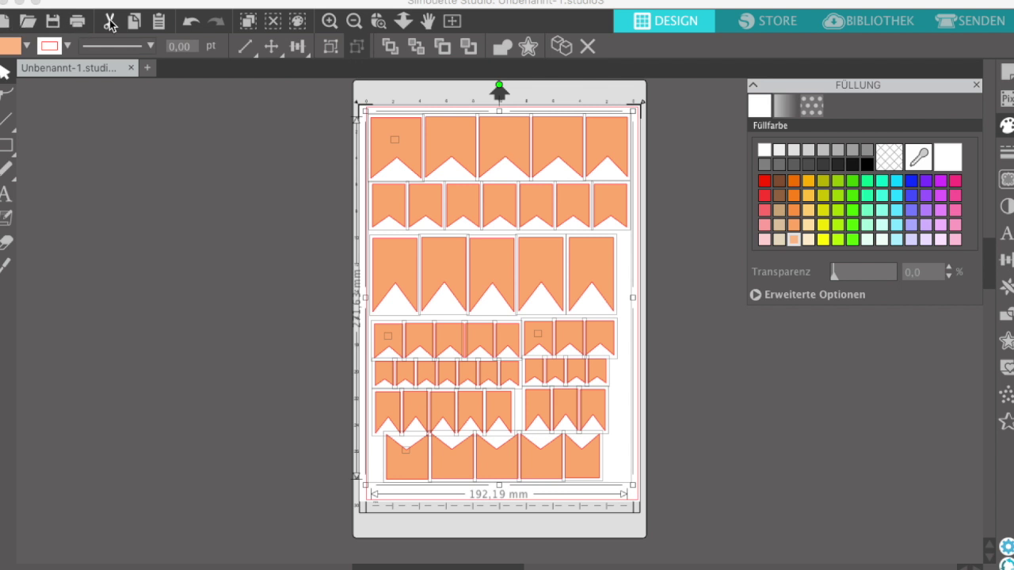
{"action": "left_click", "coordinate": [190, 23]}
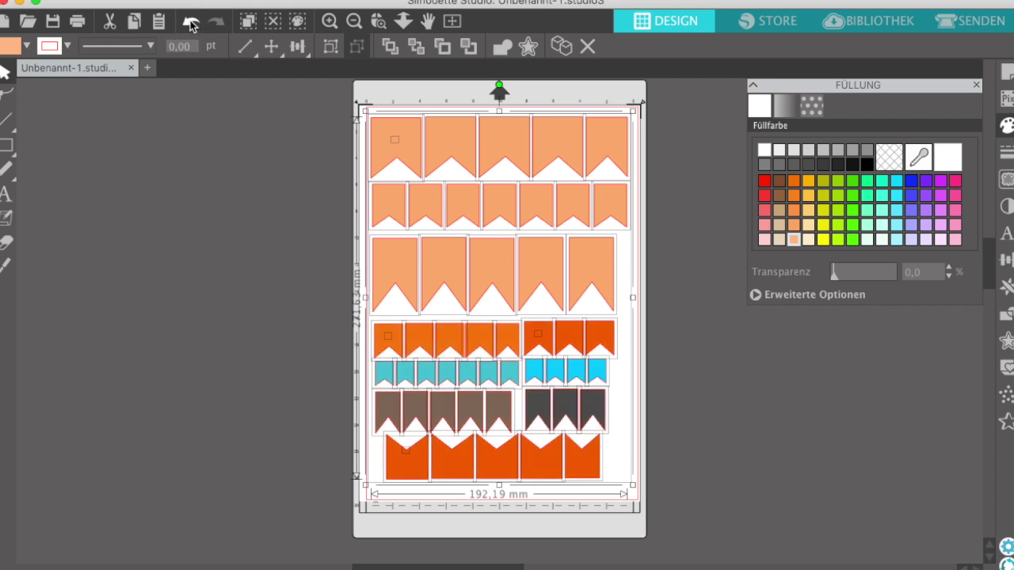
{"action": "left_click", "coordinate": [191, 231]}
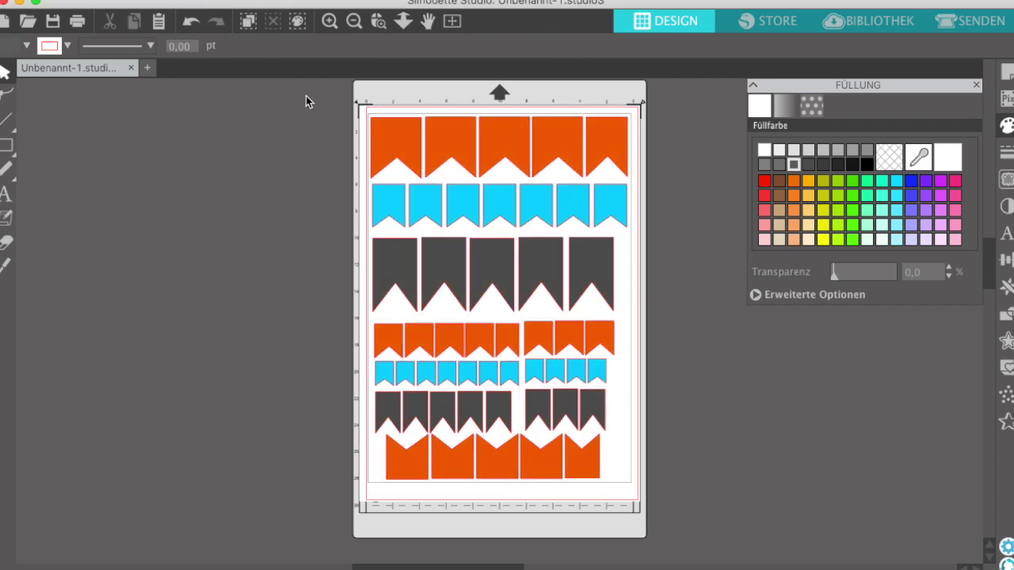
{"action": "left_click", "coordinate": [975, 85]}
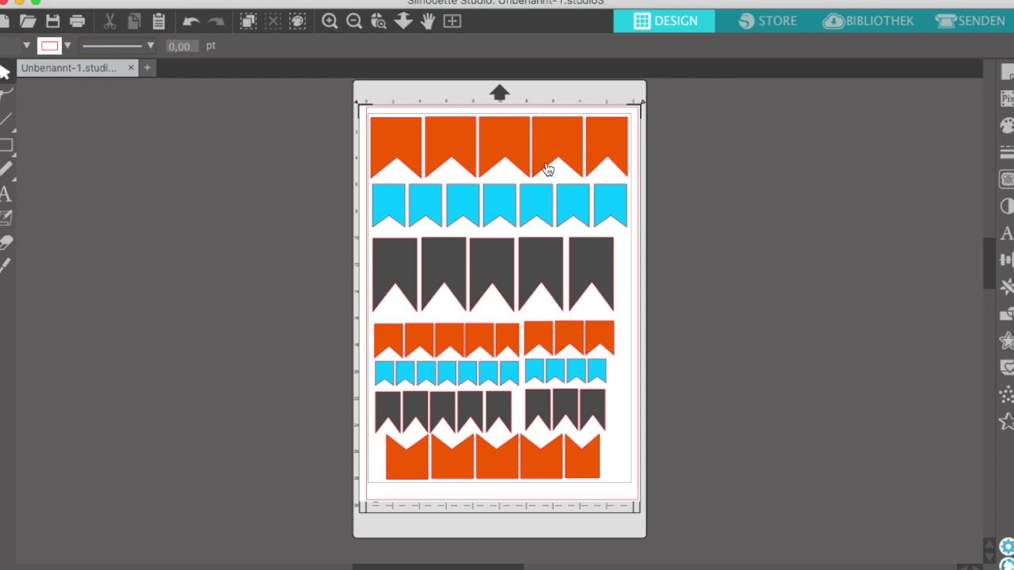
{"action": "left_click_drag", "start_coordinate": [334, 97], "coordinate": [645, 503]}
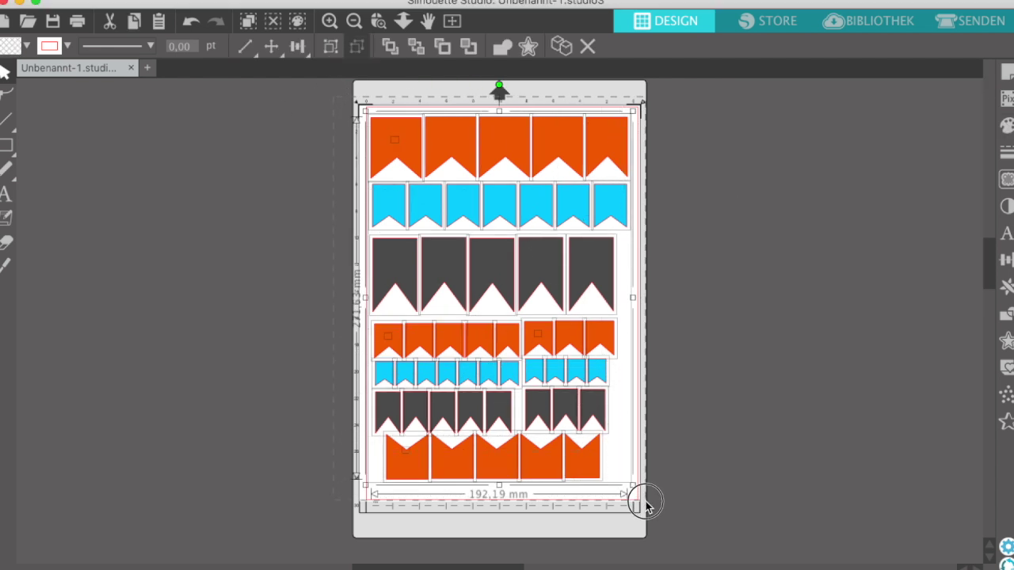
{"action": "left_click", "coordinate": [734, 377]}
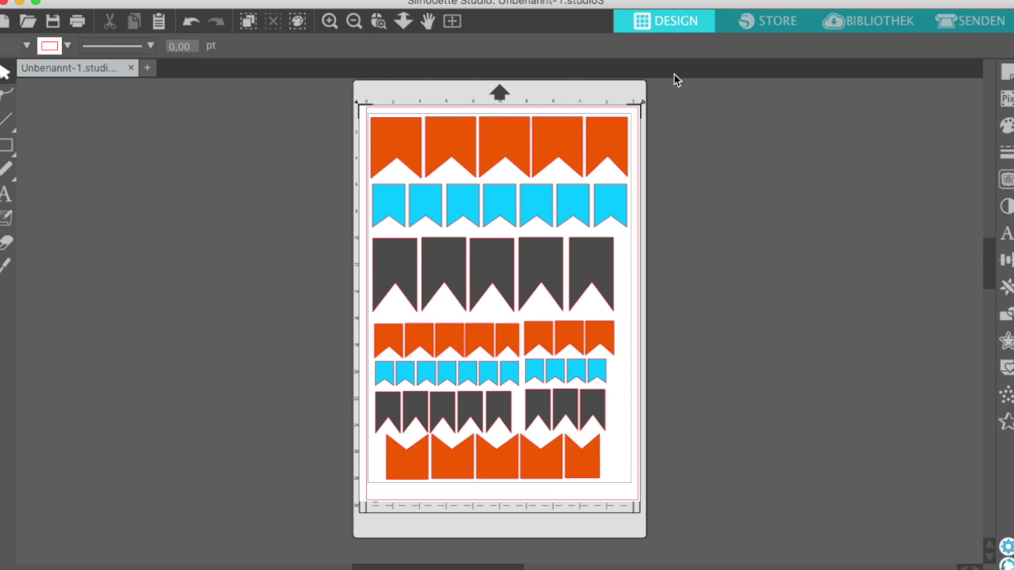
{"action": "left_click", "coordinate": [127, 0]}
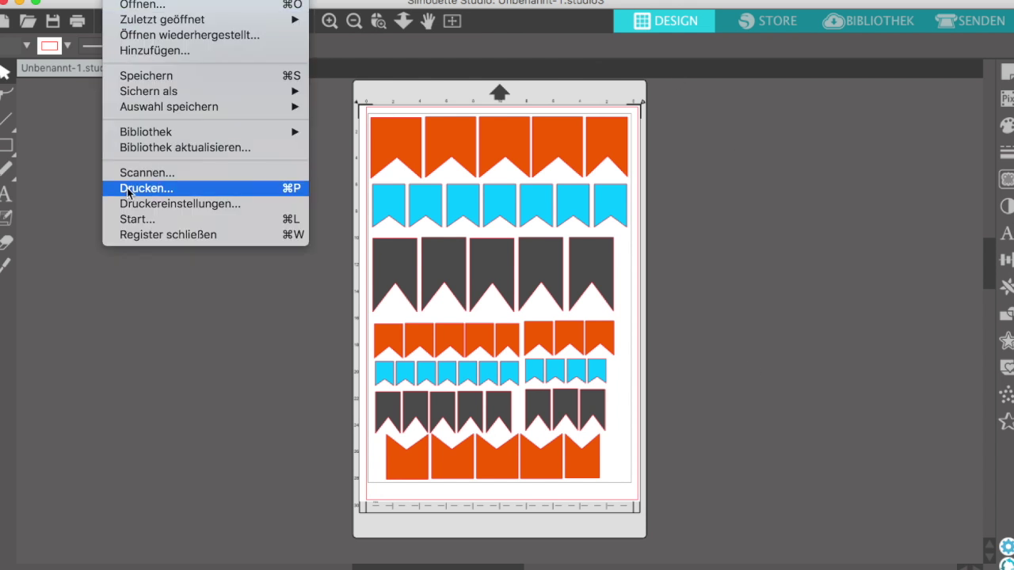
{"action": "left_click", "coordinate": [164, 266]}
{"action": "scroll", "coordinate": [520, 150], "scroll_direction": "up", "scroll_amount": 1}
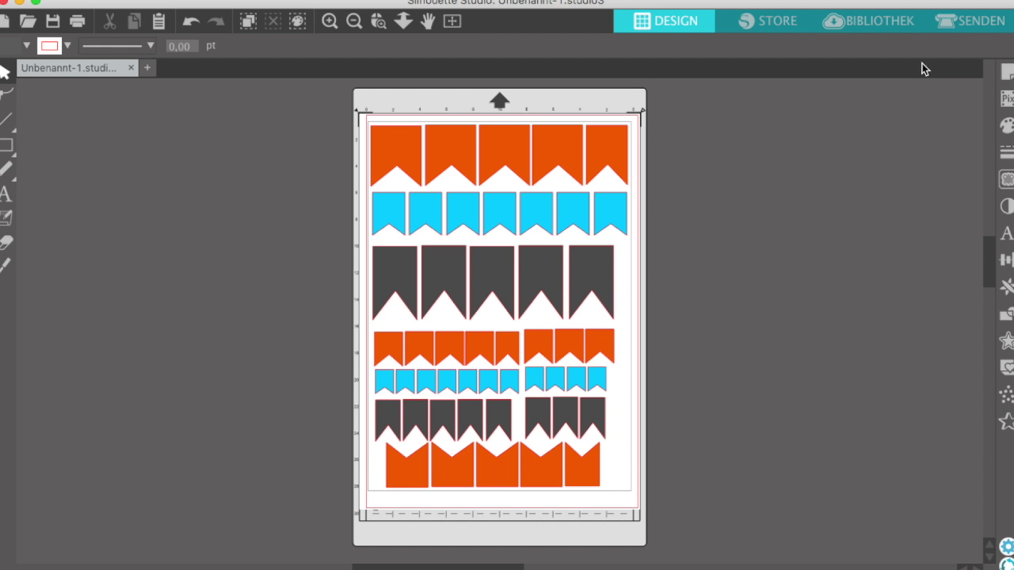
Check the pennants' cut lines in the Send view and return to the Design view
{"action": "left_click", "coordinate": [978, 22]}
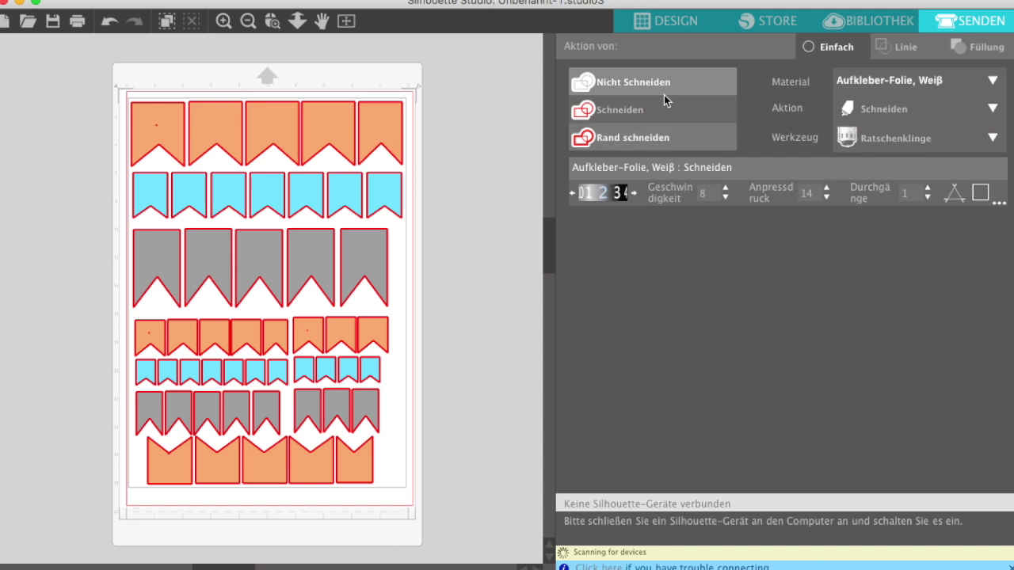
{"action": "left_click", "coordinate": [667, 30]}
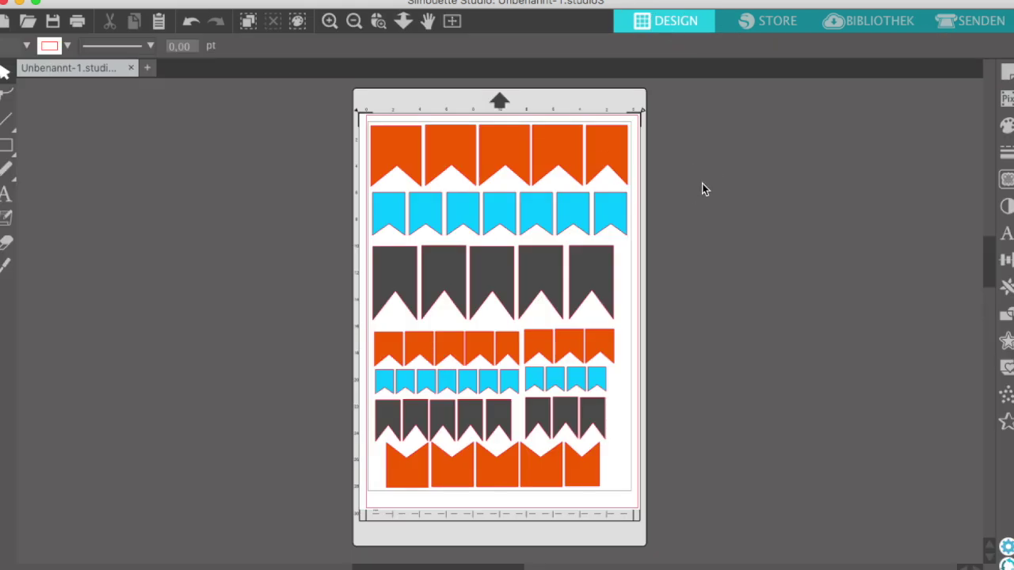